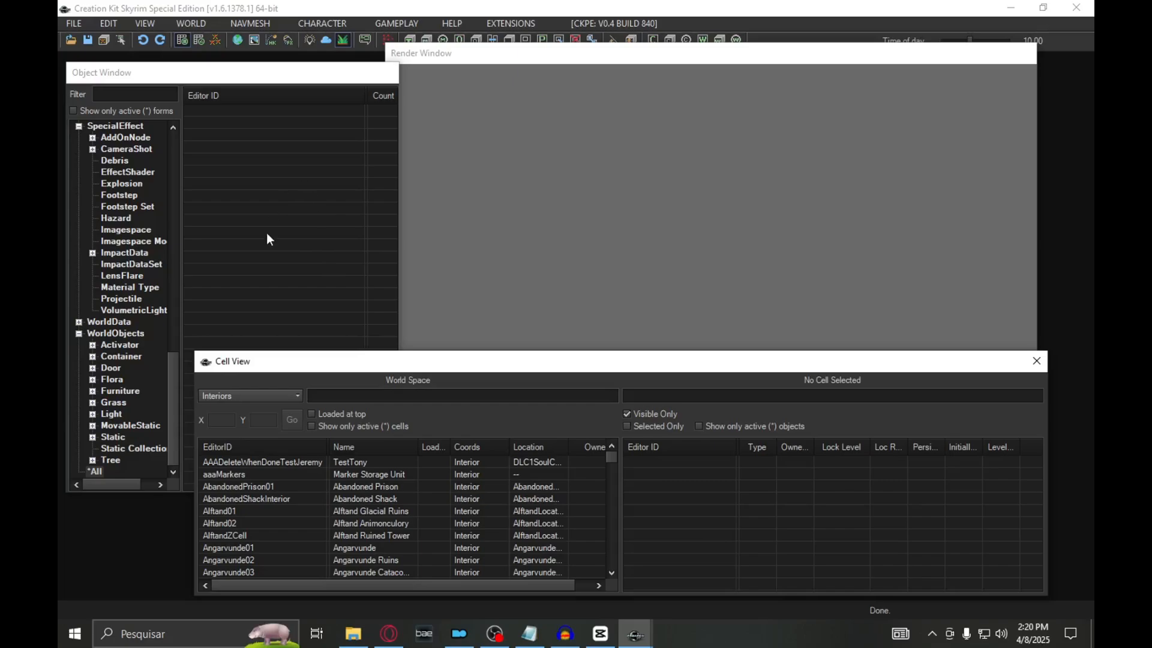
Filter all objects by "arrow" and look through the matching entries around DaedricArrow.
drag(170, 396, 174, 157)
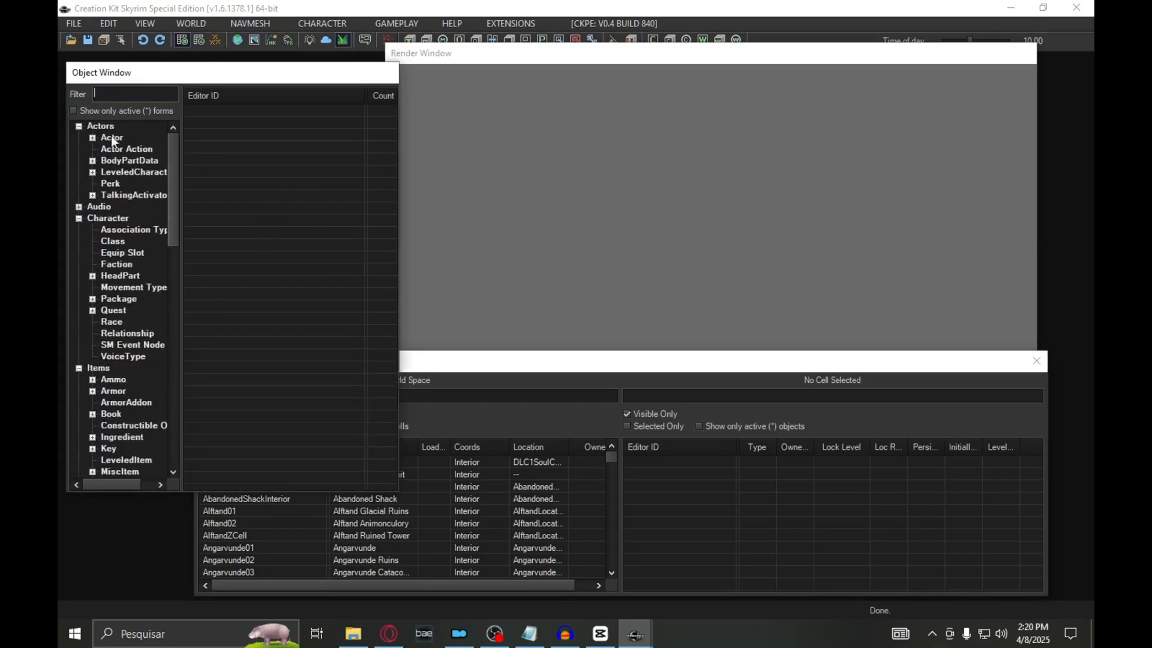
click(127, 95)
text(arrow)
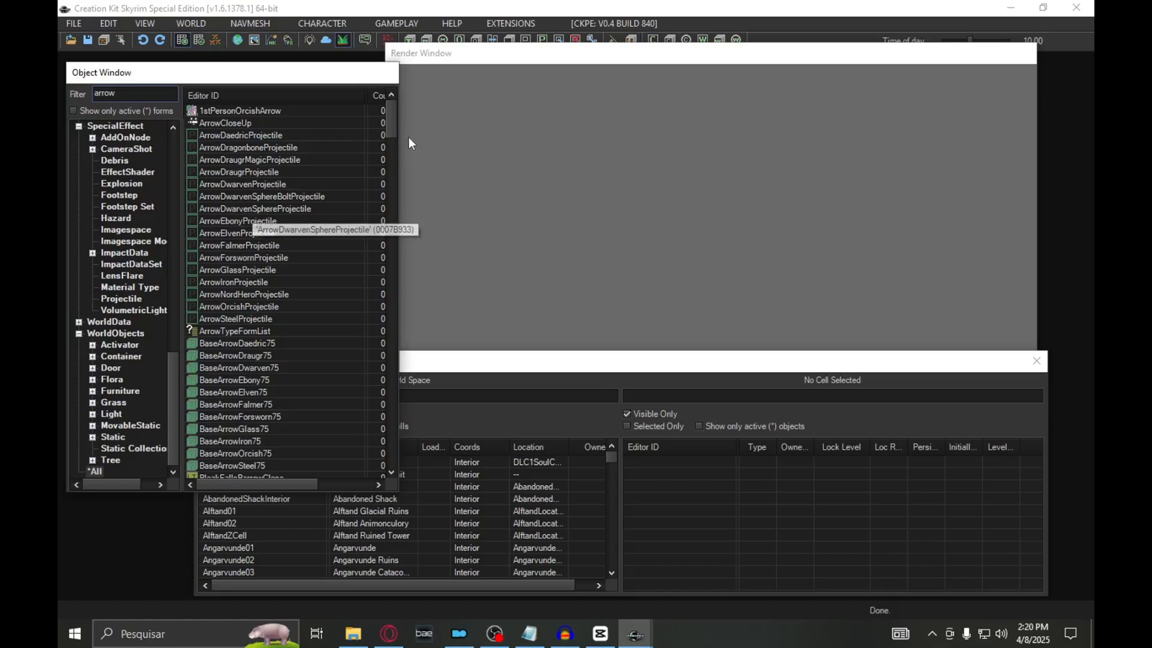
drag(397, 117, 397, 160)
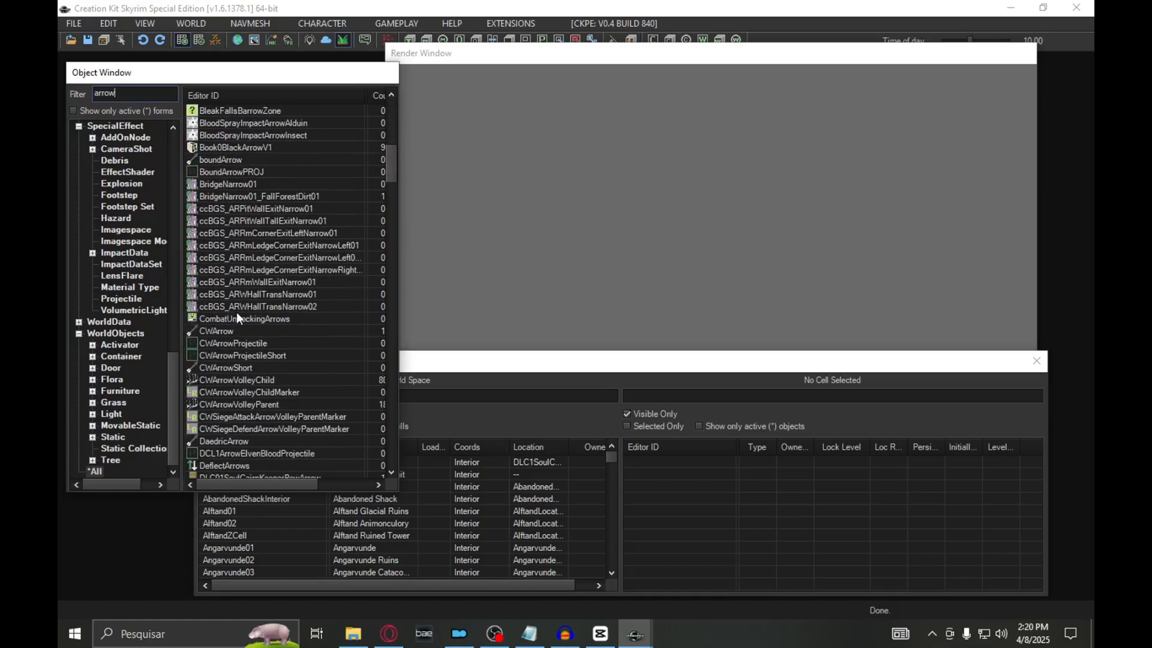
scroll(258, 360, down, 4)
click(258, 294)
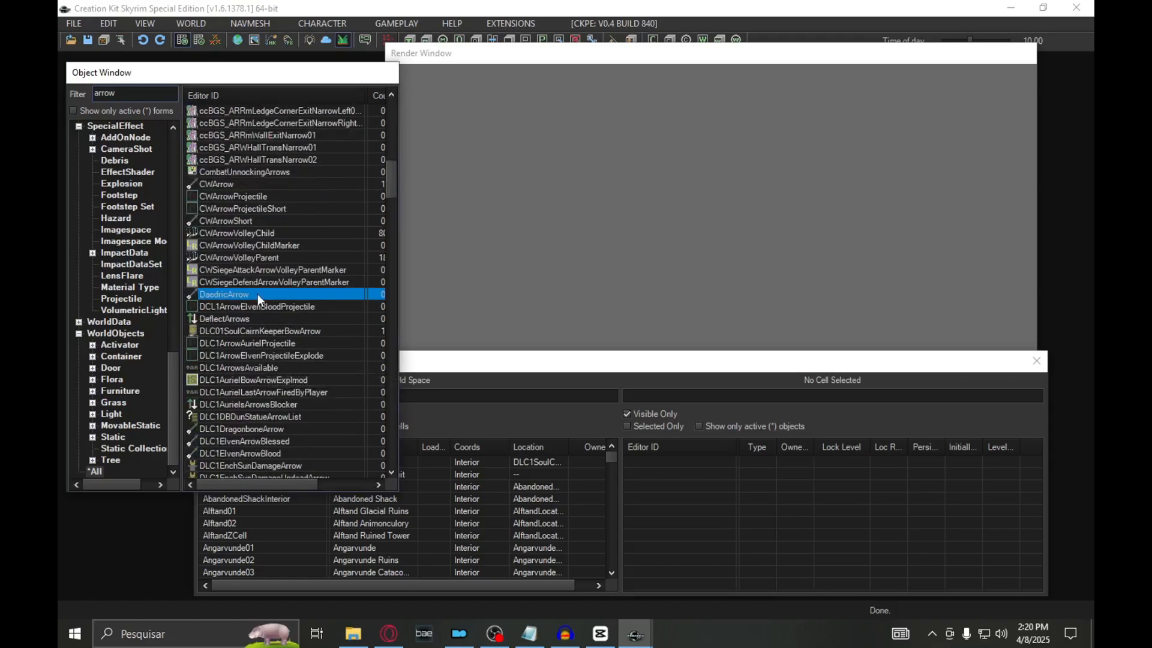
scroll(281, 375, down, 3)
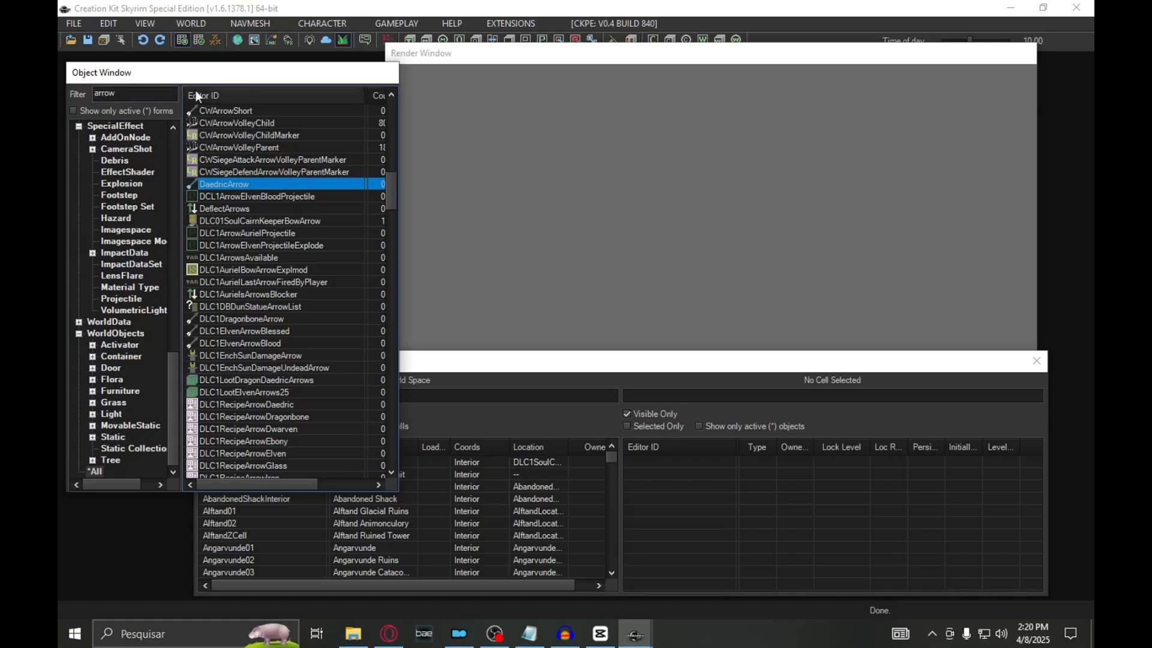
Narrow the object filter to "steelarrow" and inspect the SteelArrow ammo record, closing it without changes.
click(120, 95)
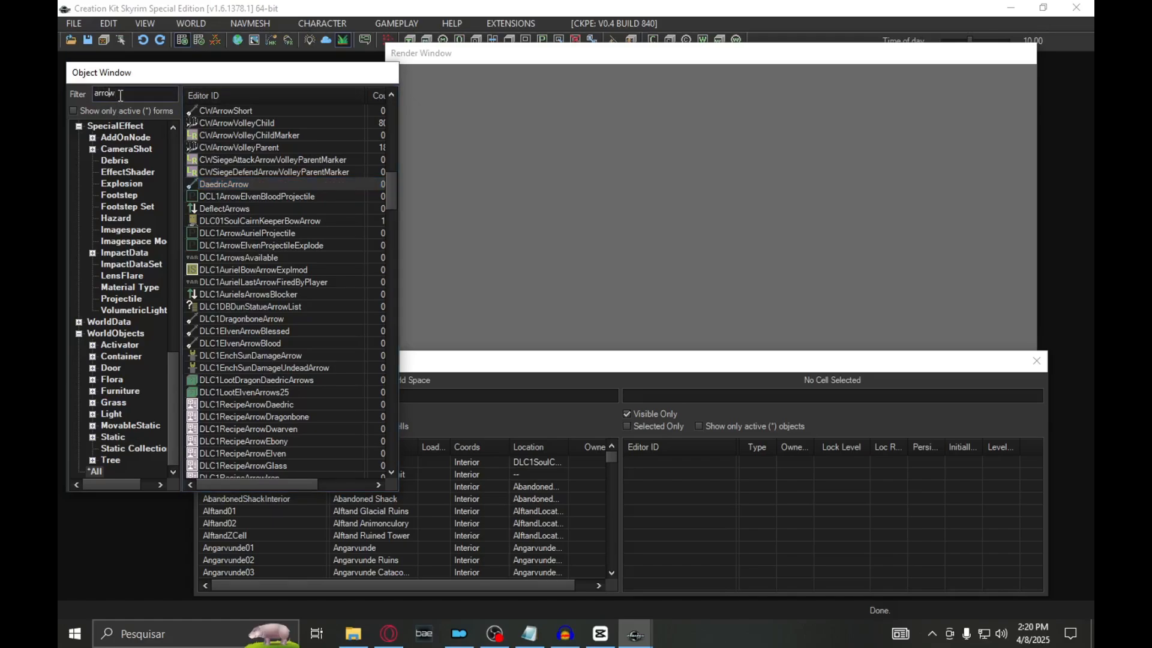
text(steel)
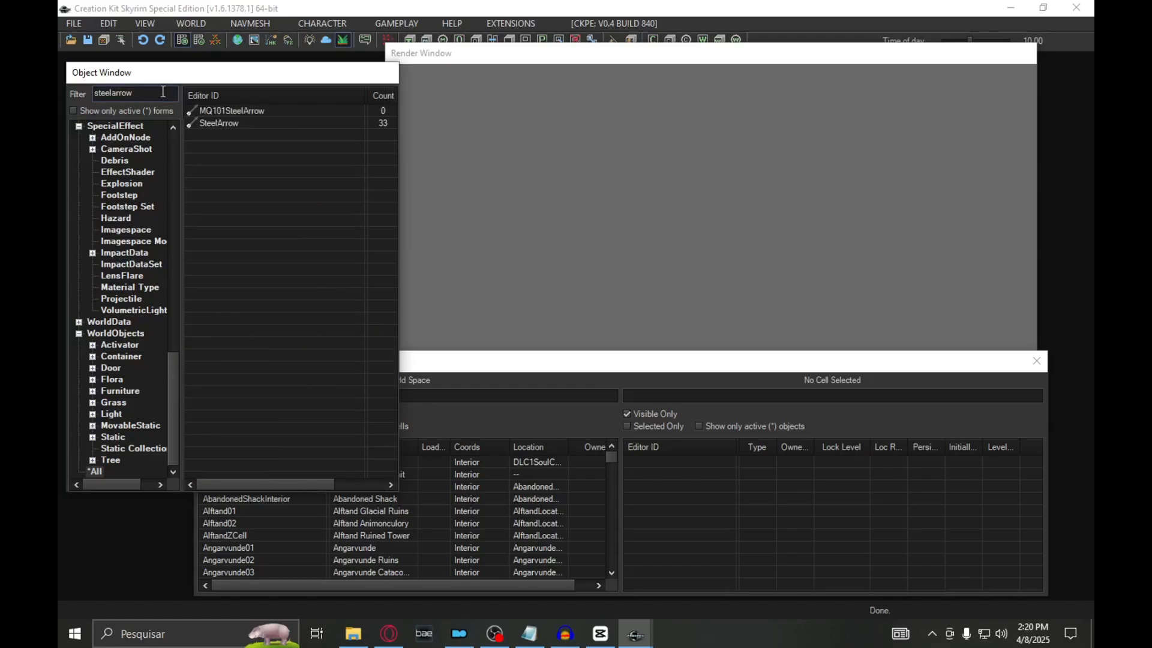
double_click(215, 122)
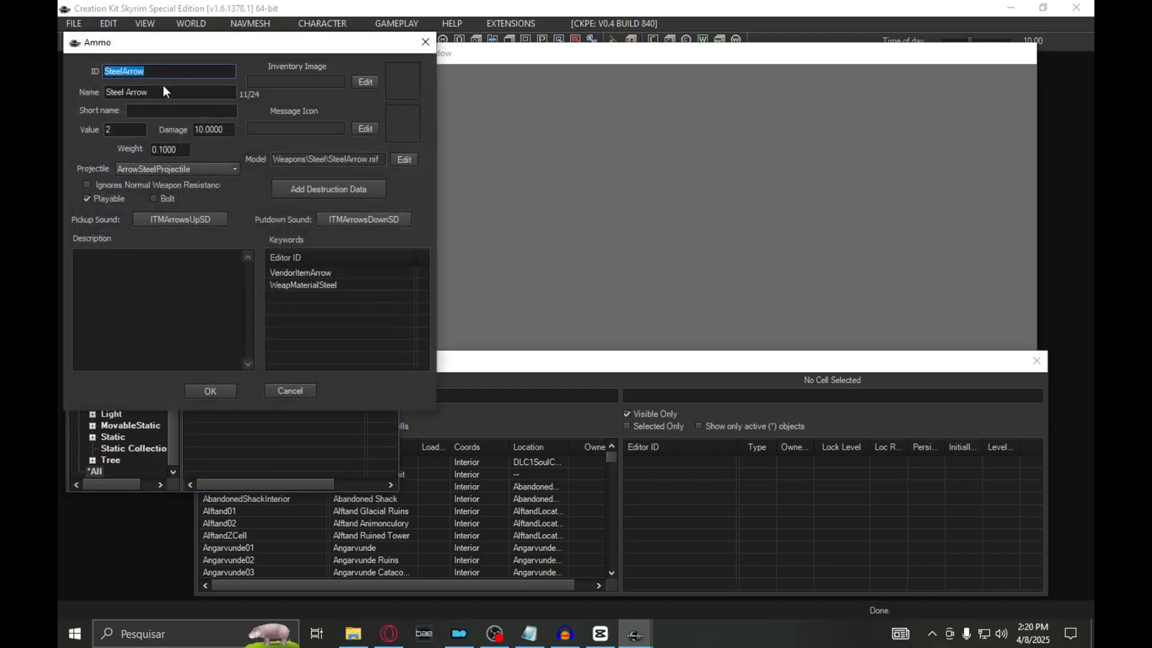
click(425, 41)
List all actors without the active-only filter and duplicate the Adara actor.
drag(172, 360, 173, 138)
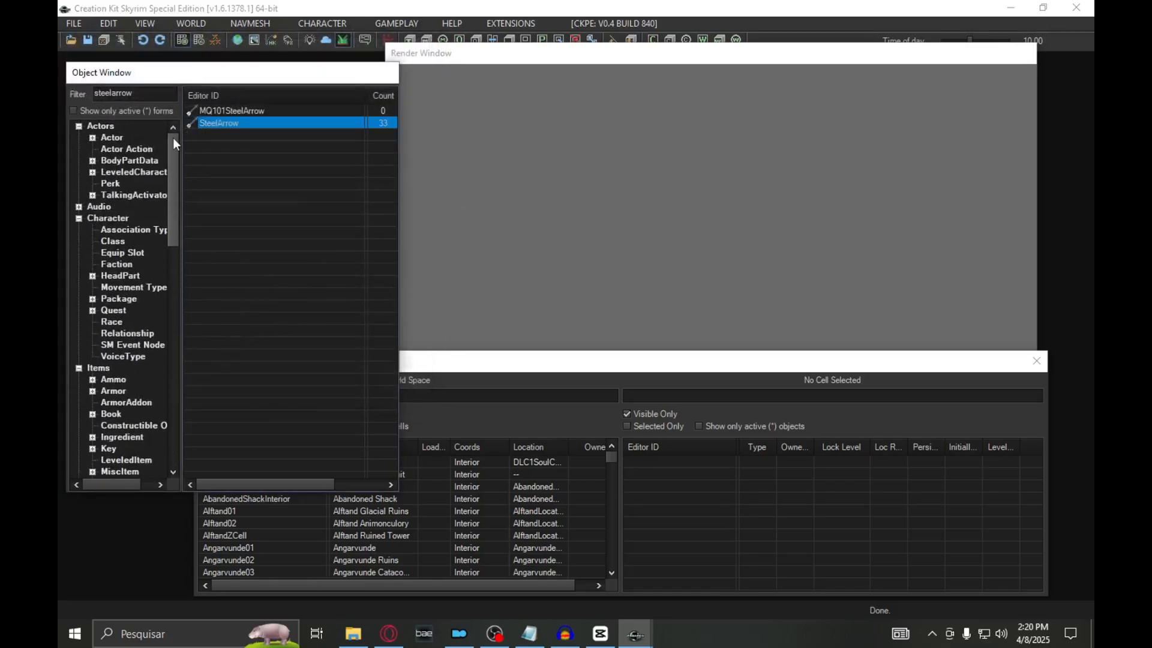
click(118, 138)
right_click(236, 122)
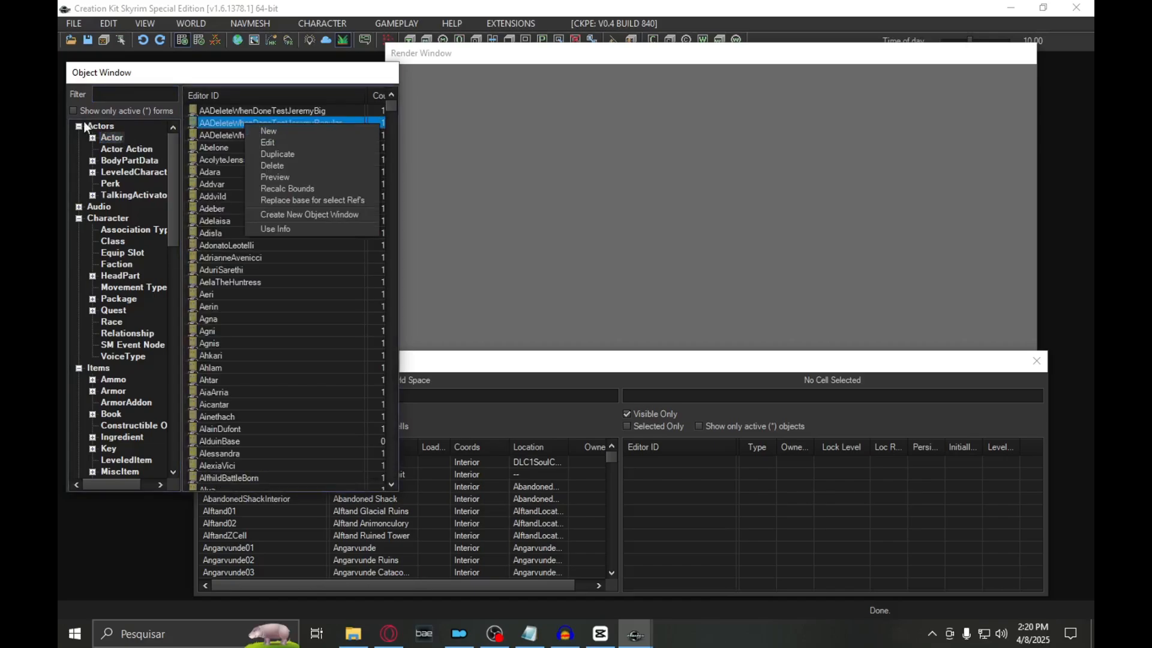
click(75, 111)
click(74, 111)
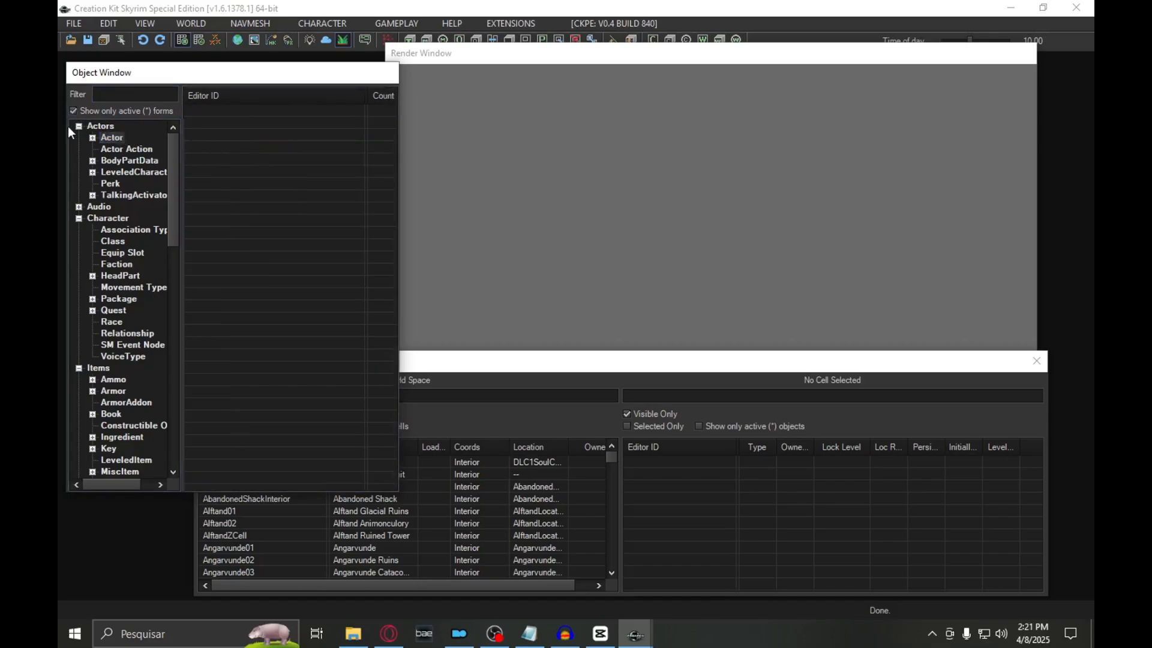
click(73, 112)
right_click(223, 171)
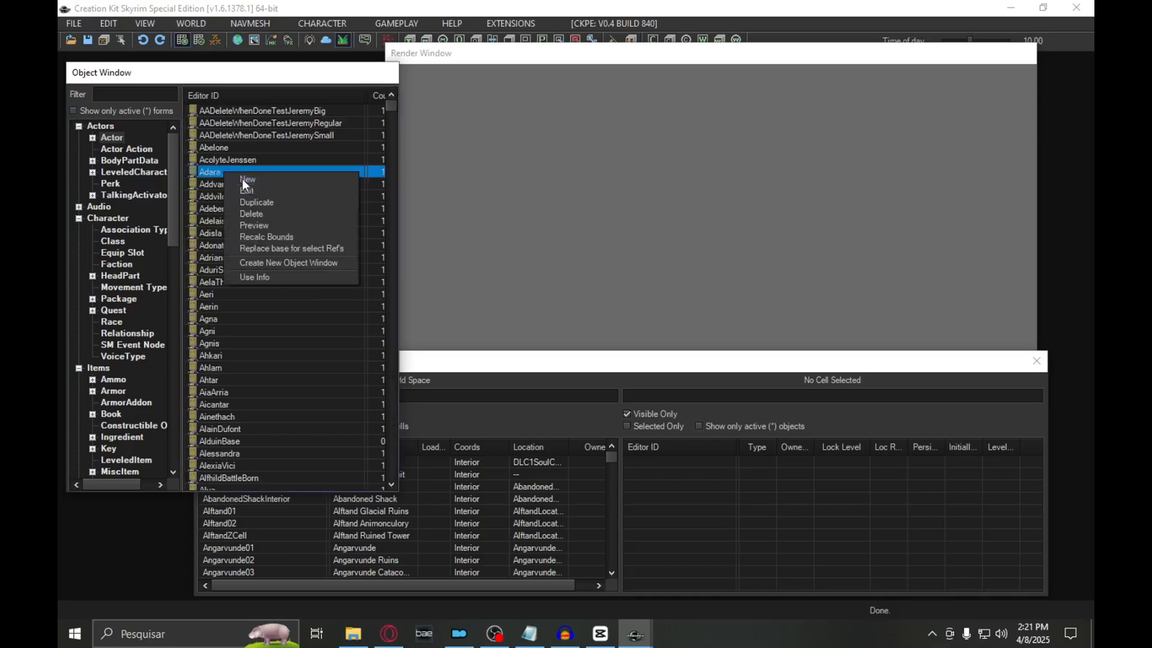
click(268, 203)
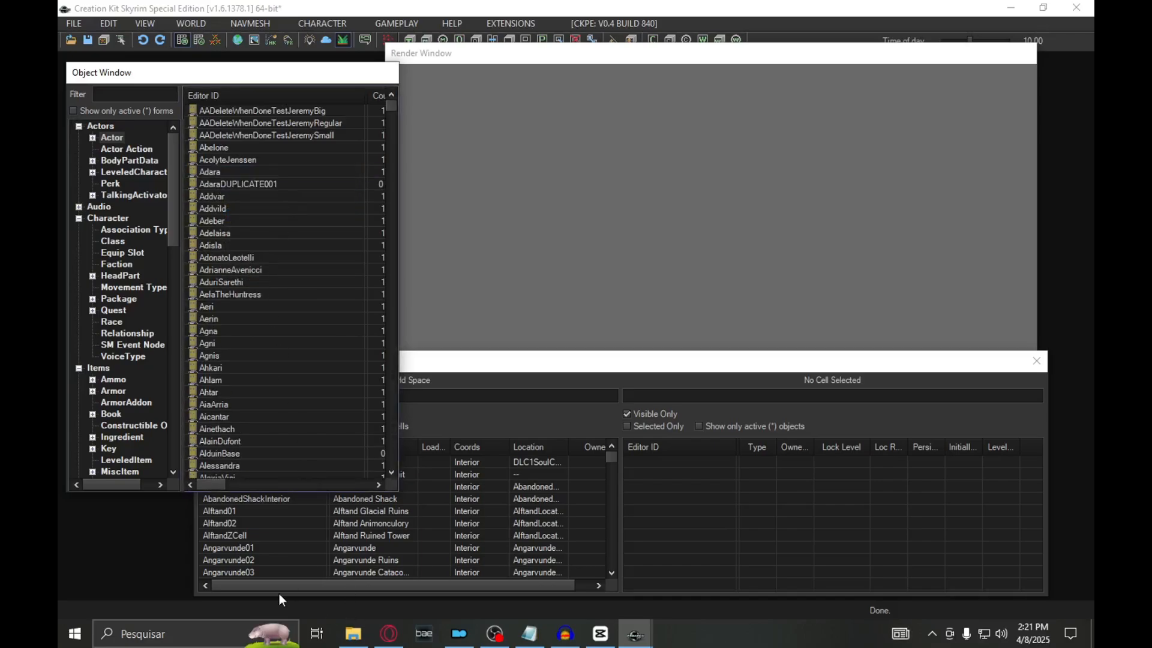
Change the ID of the duplicated Adara actor to Adara222 and save the record.
click(269, 187)
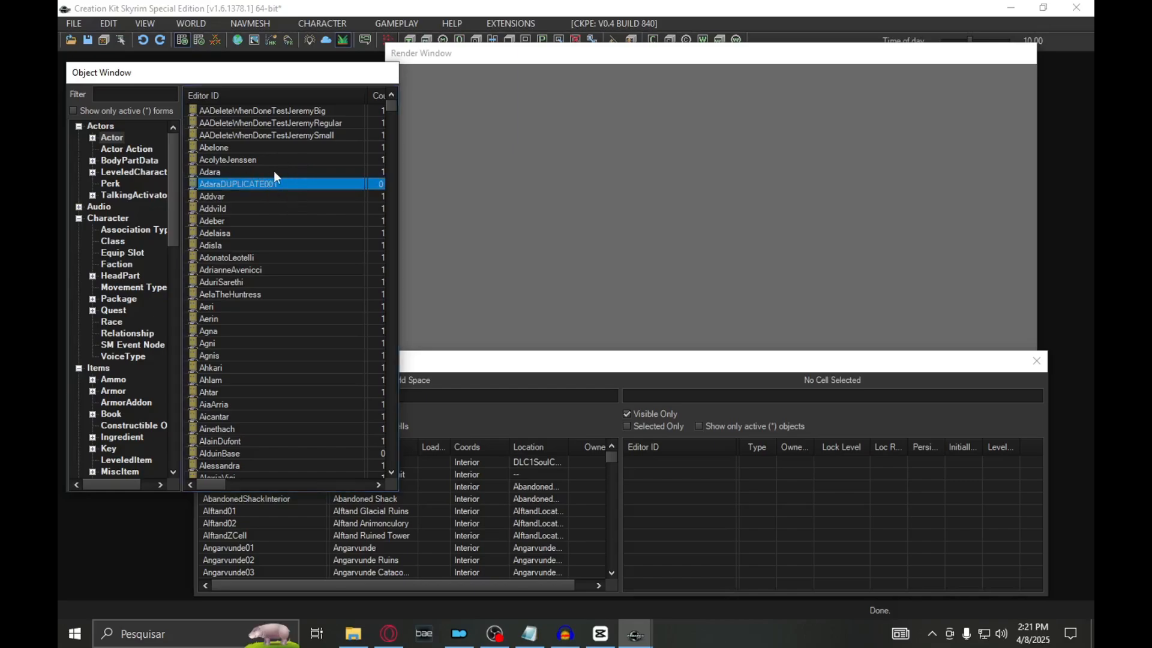
double_click(272, 184)
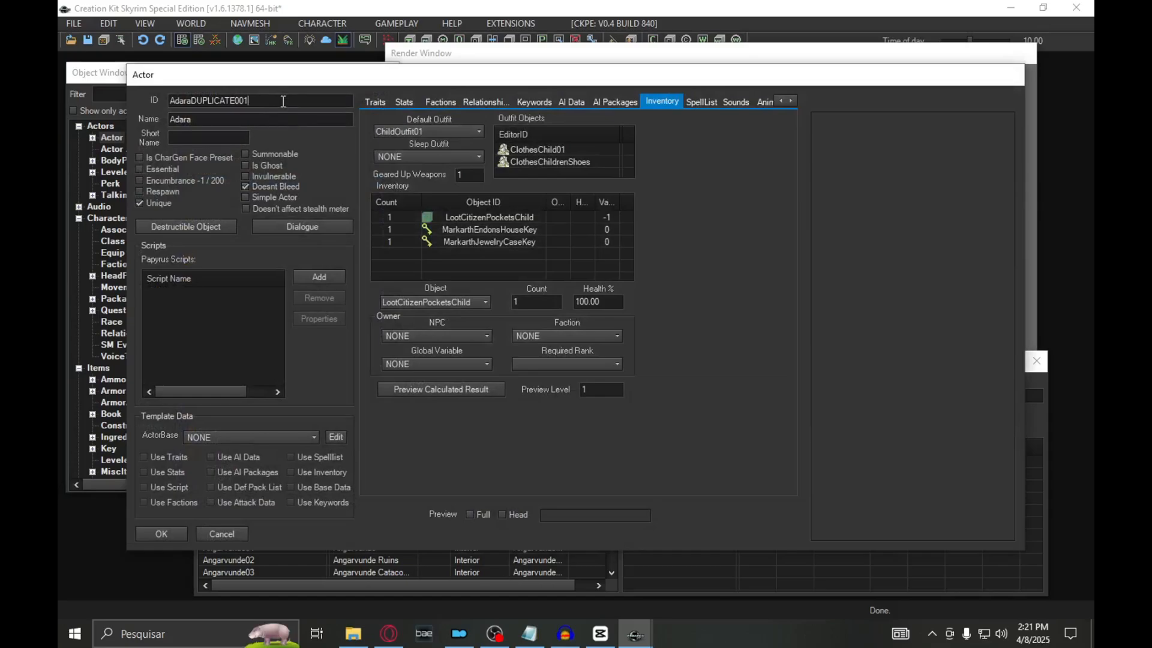
drag(286, 101, 196, 100)
key(BackSpace)
key(BackSpace)
text(222)
click(208, 118)
click(162, 534)
click(642, 373)
click(614, 366)
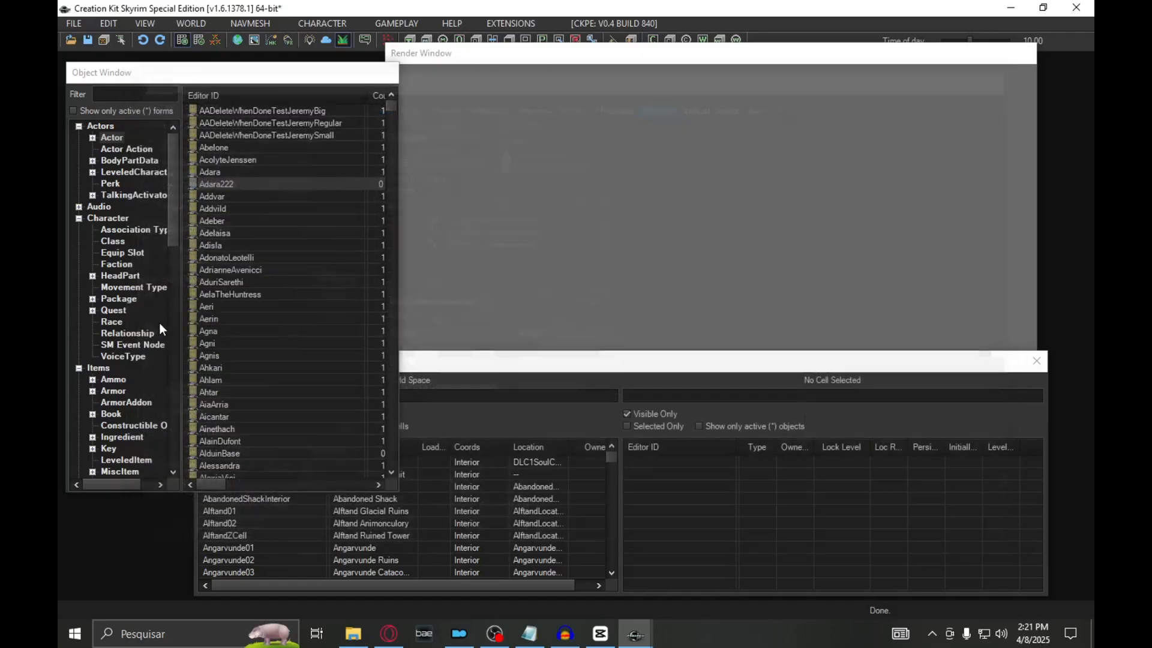
Show only active quests and create a new quest with the ID Arrowforfollower and priority 60.
click(114, 311)
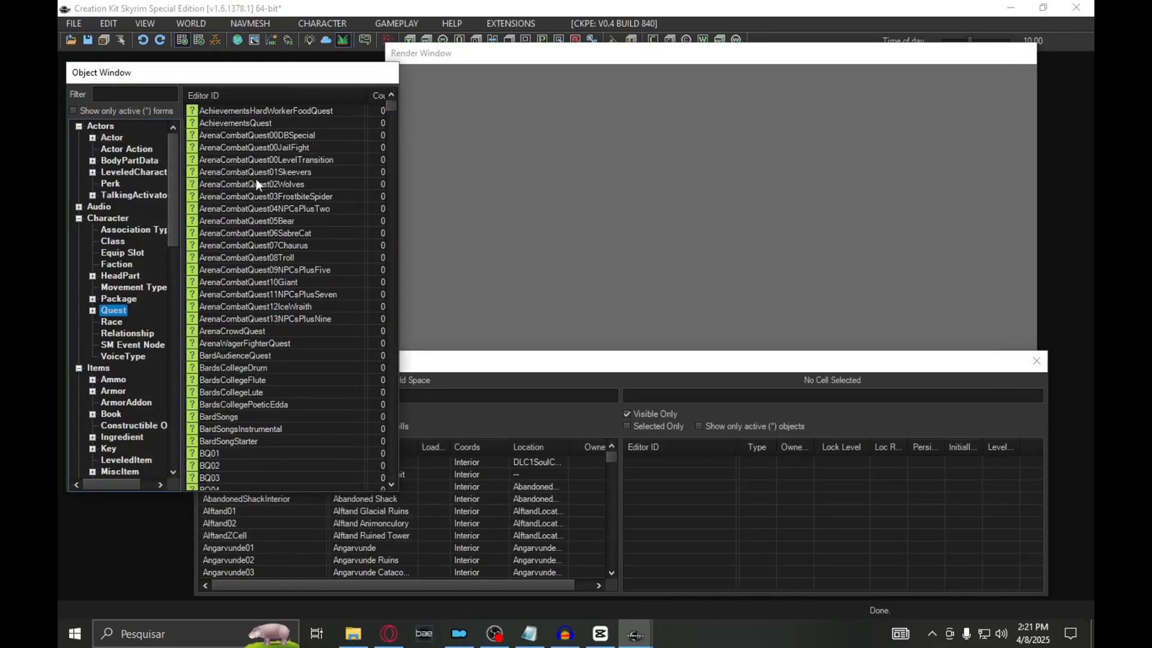
click(92, 107)
right_click(262, 126)
click(304, 130)
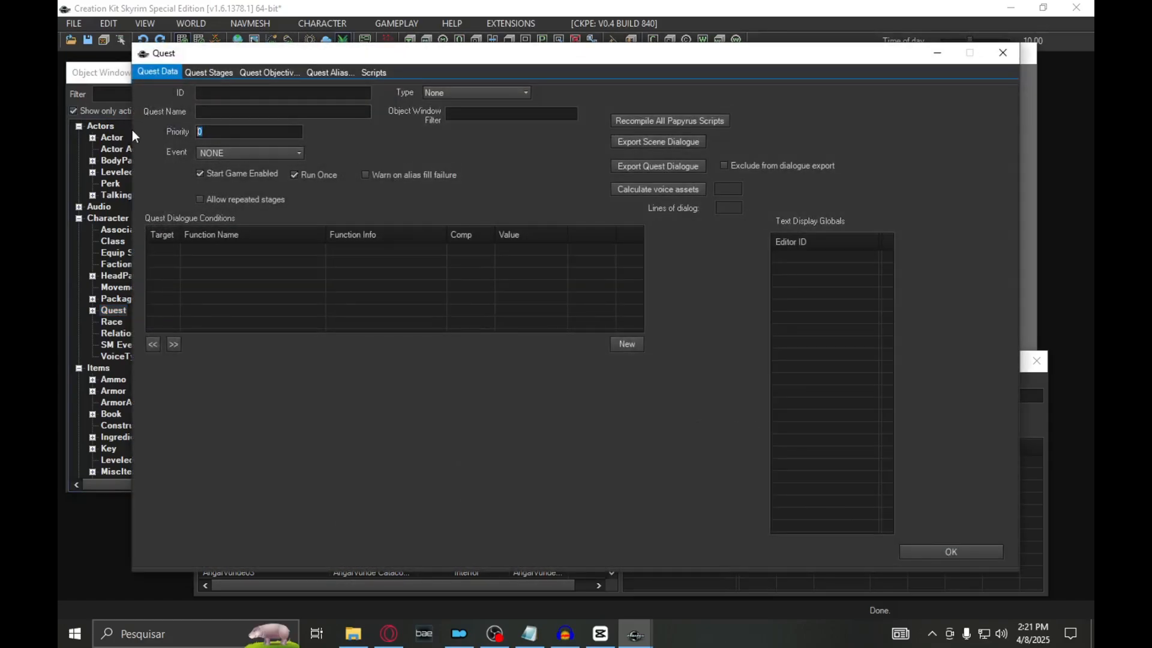
text(60)
click(235, 92)
text(Arrowforfollower)
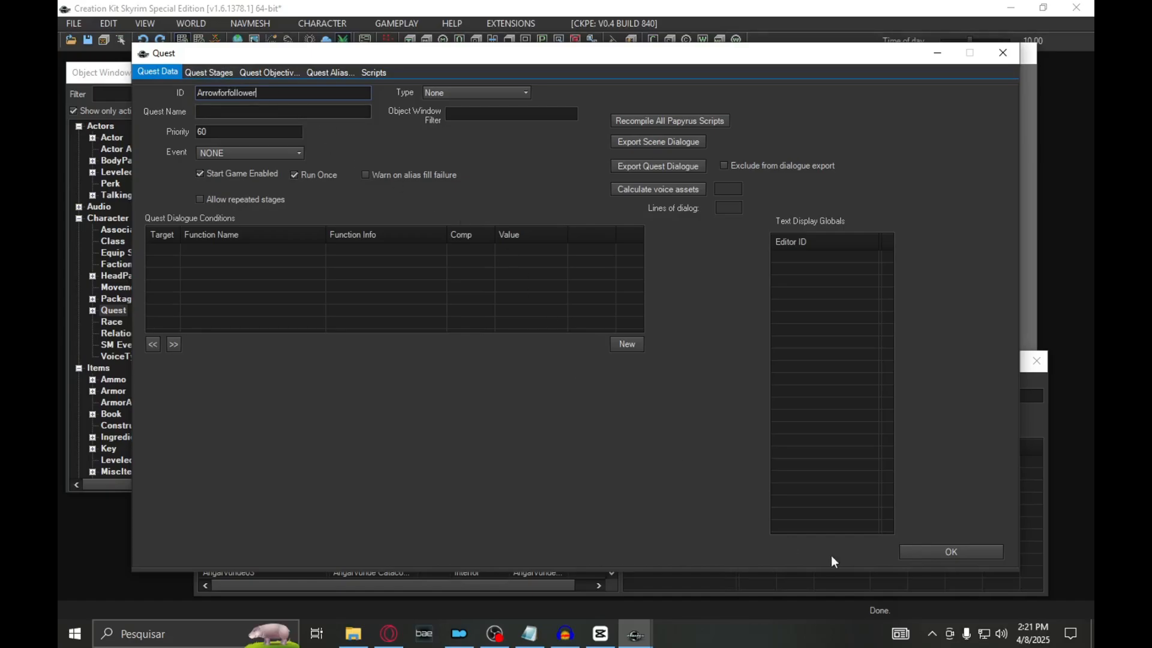
click(924, 554)
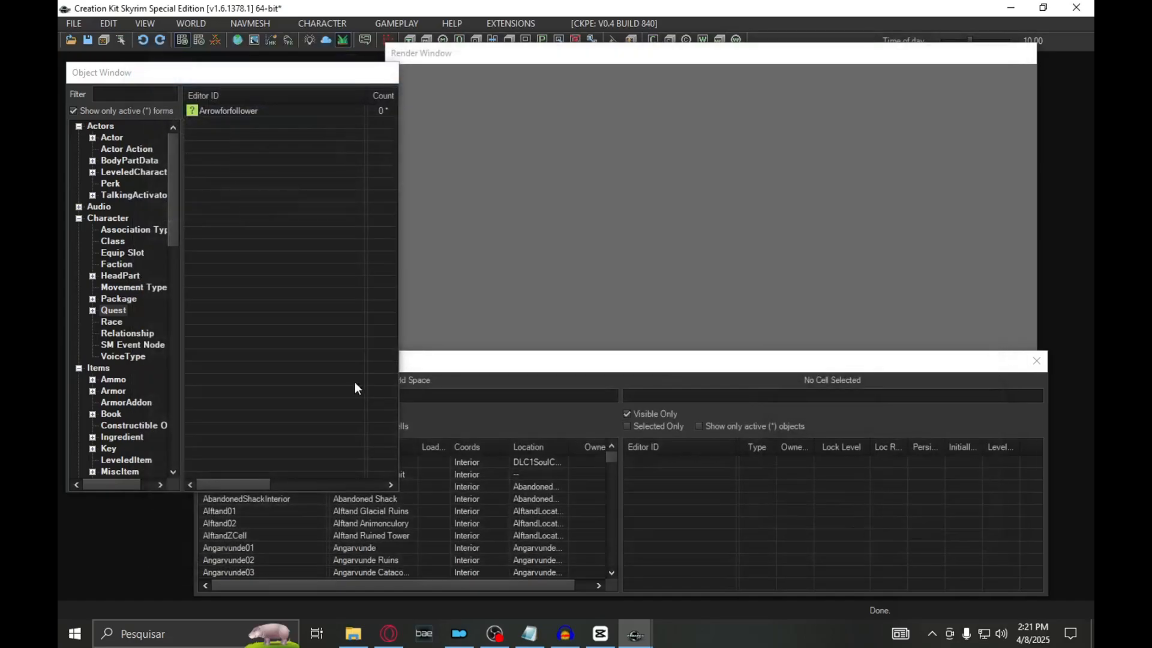
Save the plugin in the data folder under the name Arrow.
click(88, 41)
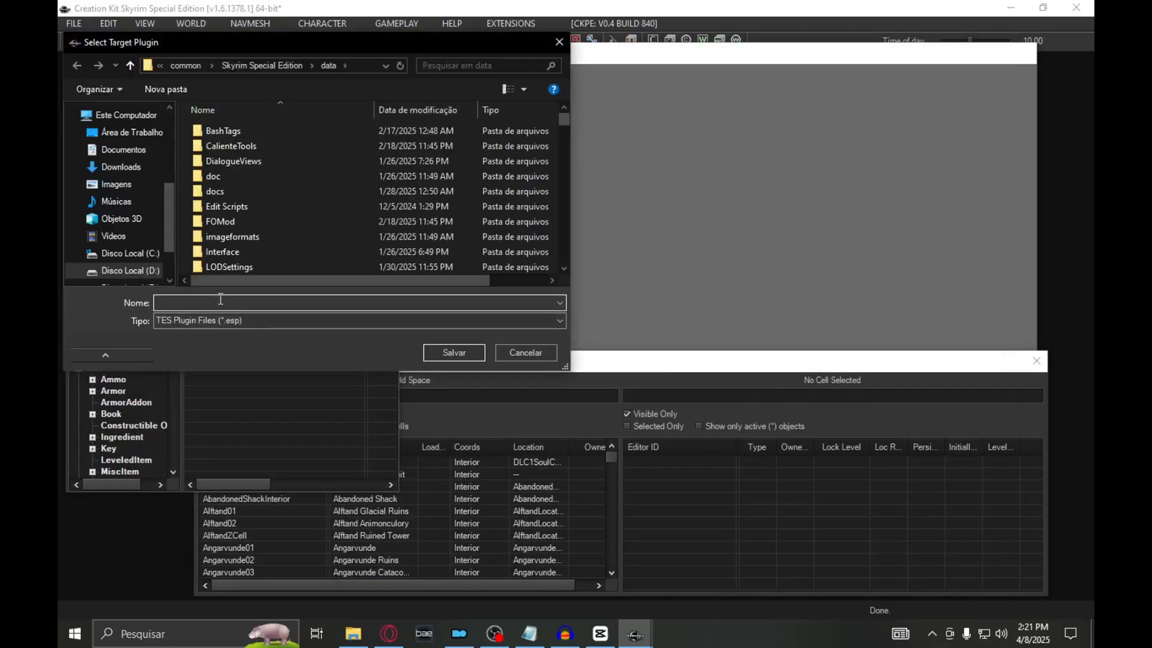
text(Arro)
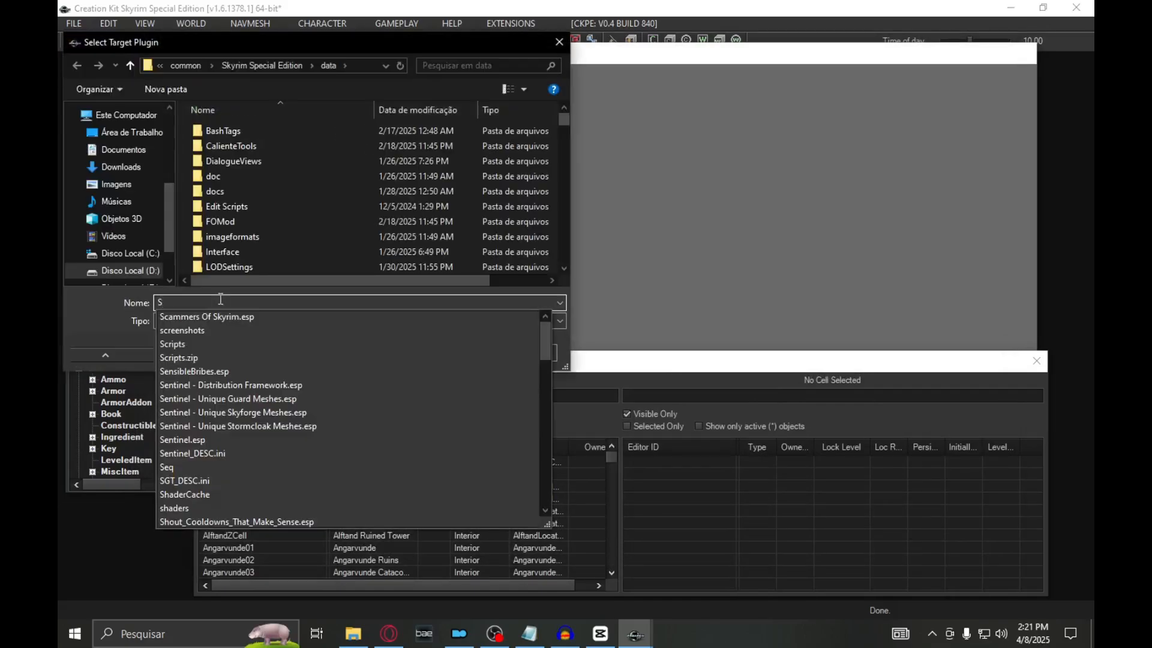
text(w)
key(Return)
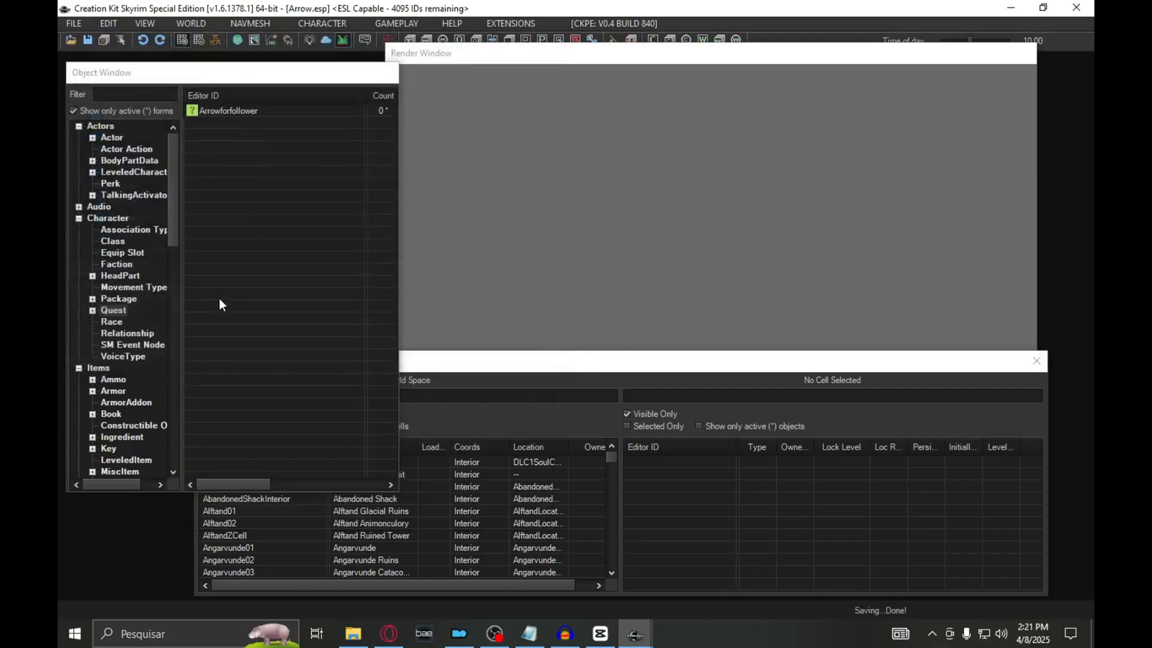
Add a reference alias to the Arrowforfollower quest, filled by unique actor Adara222, with Optional, Stores Text and Uses Stored Text enabled.
double_click(222, 112)
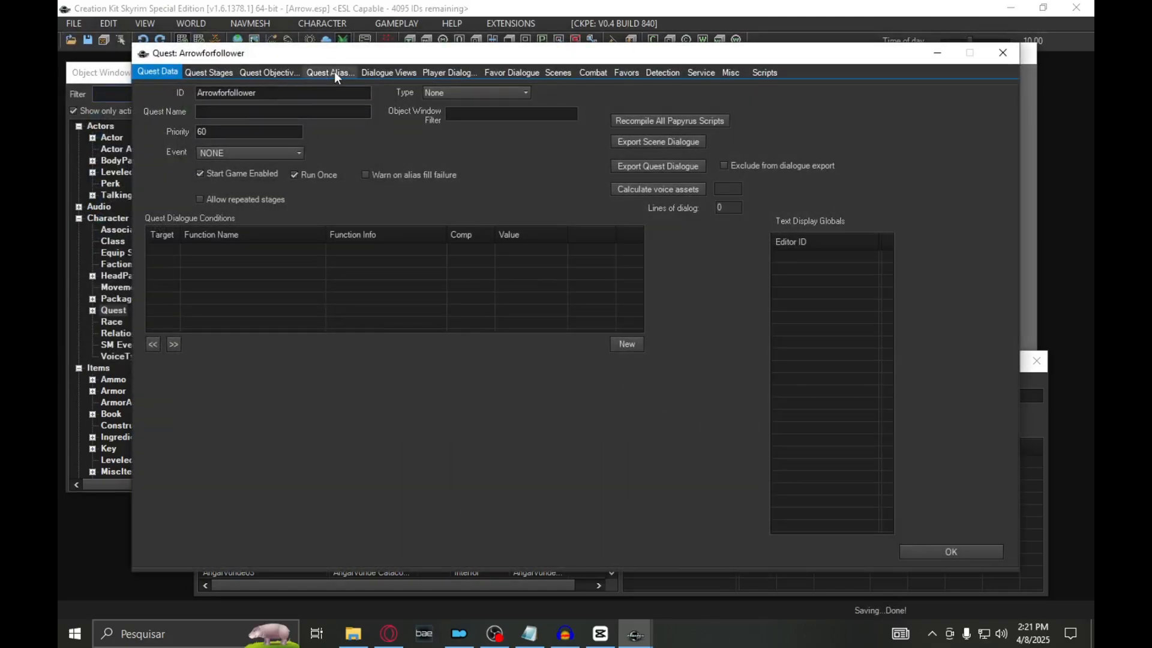
click(334, 71)
right_click(204, 142)
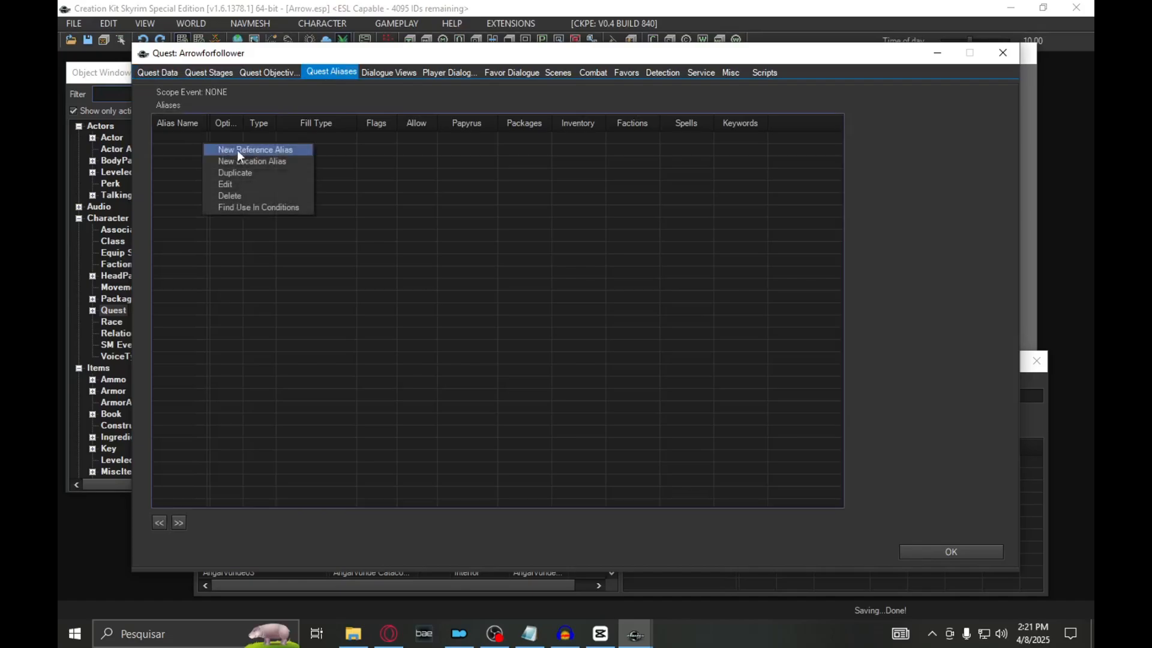
click(237, 150)
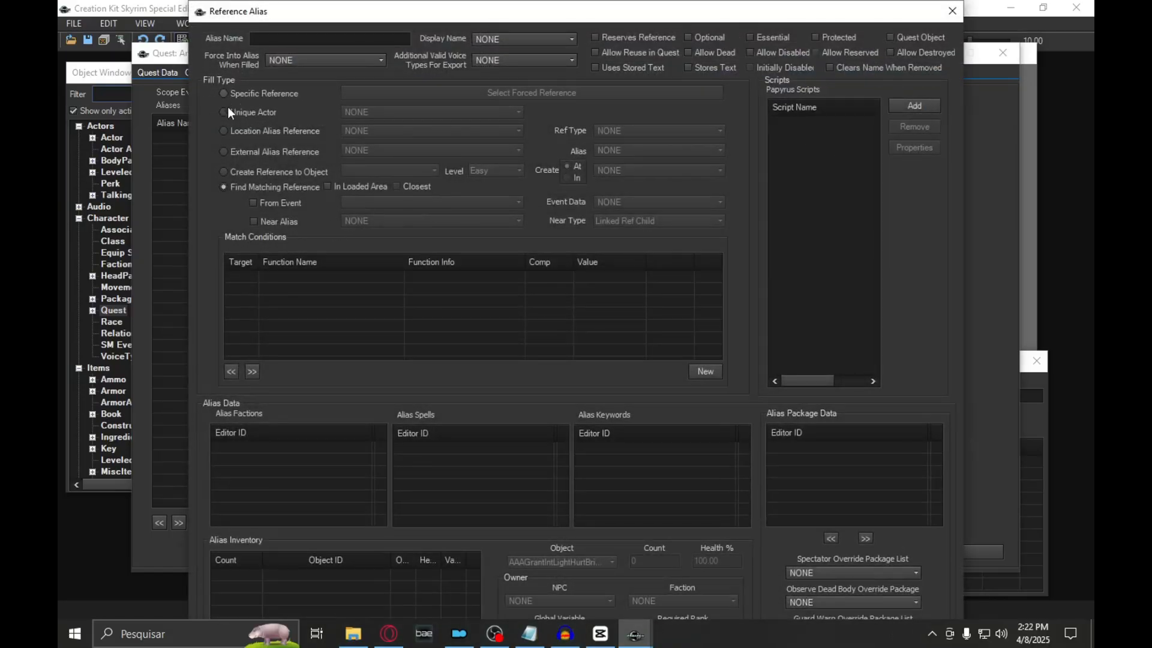
click(226, 110)
click(348, 111)
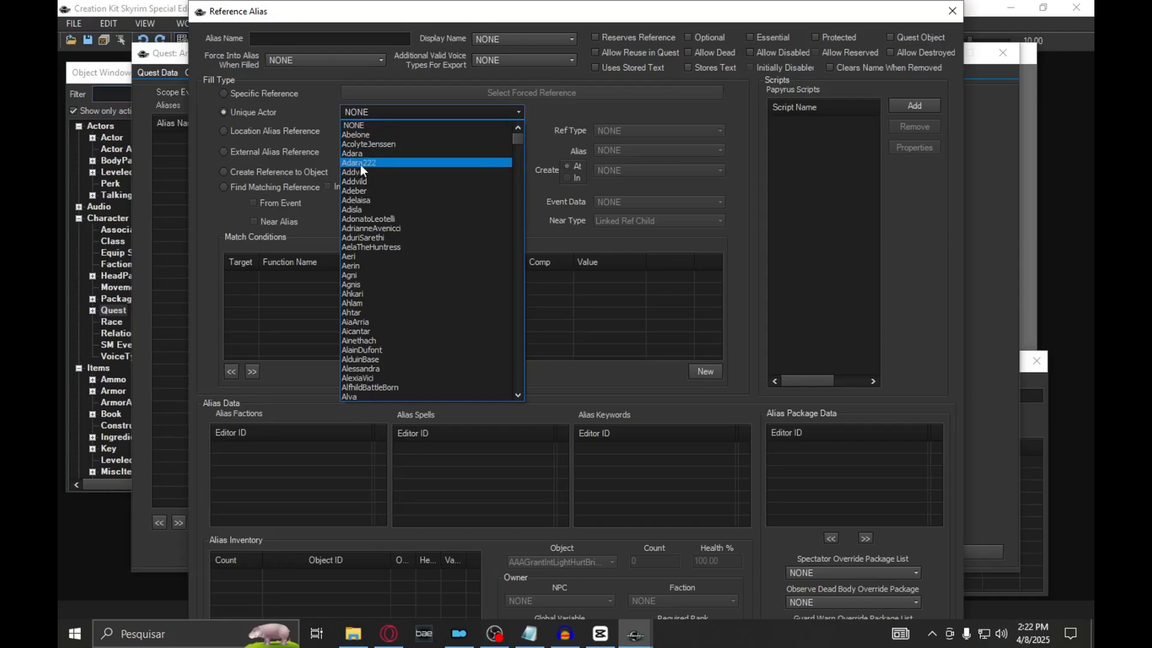
click(380, 163)
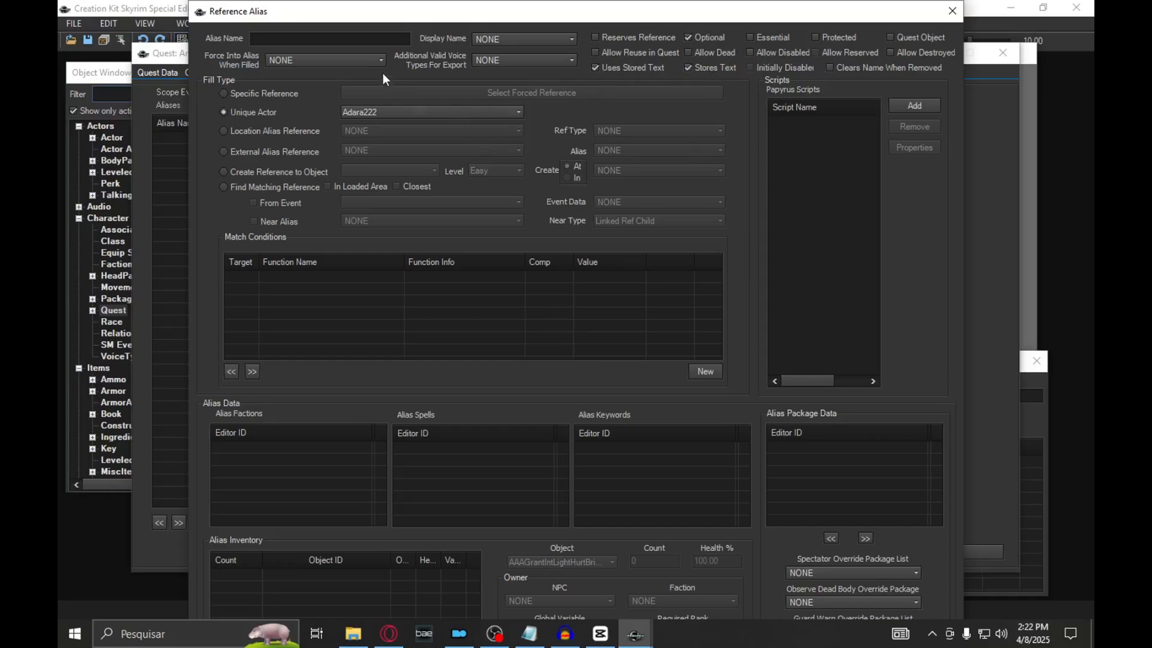
Name the reference alias Ulfgar, save it, and turn on its Allow Reserved flag.
click(319, 41)
text(Ulfgar)
key(Return)
click(182, 137)
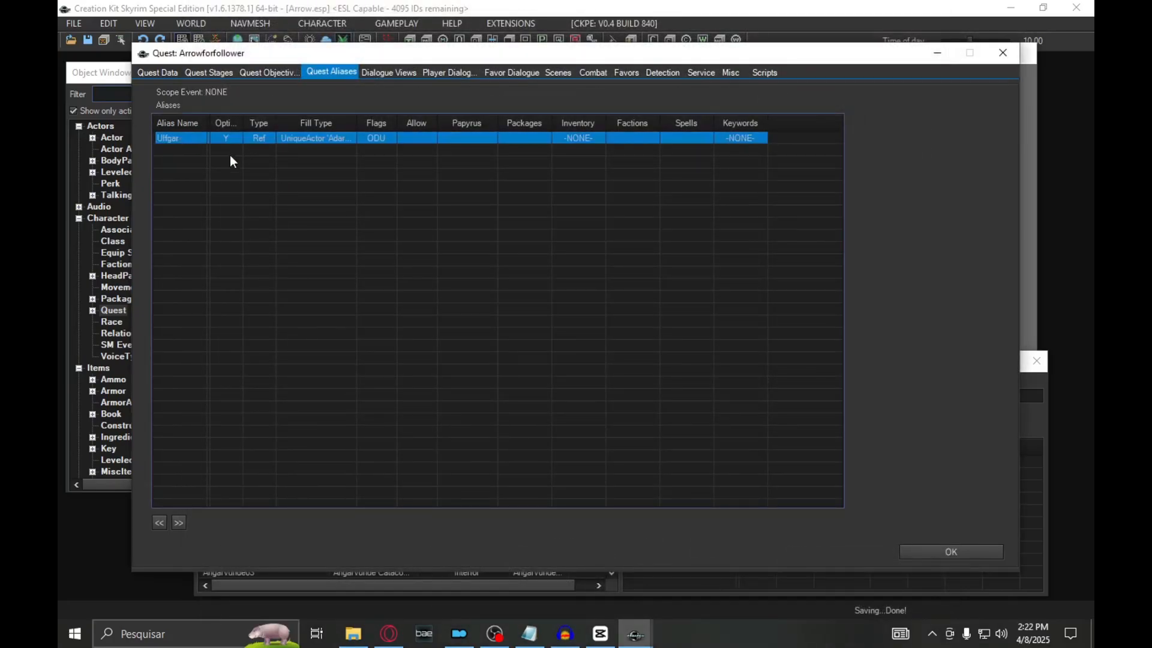
key(r)
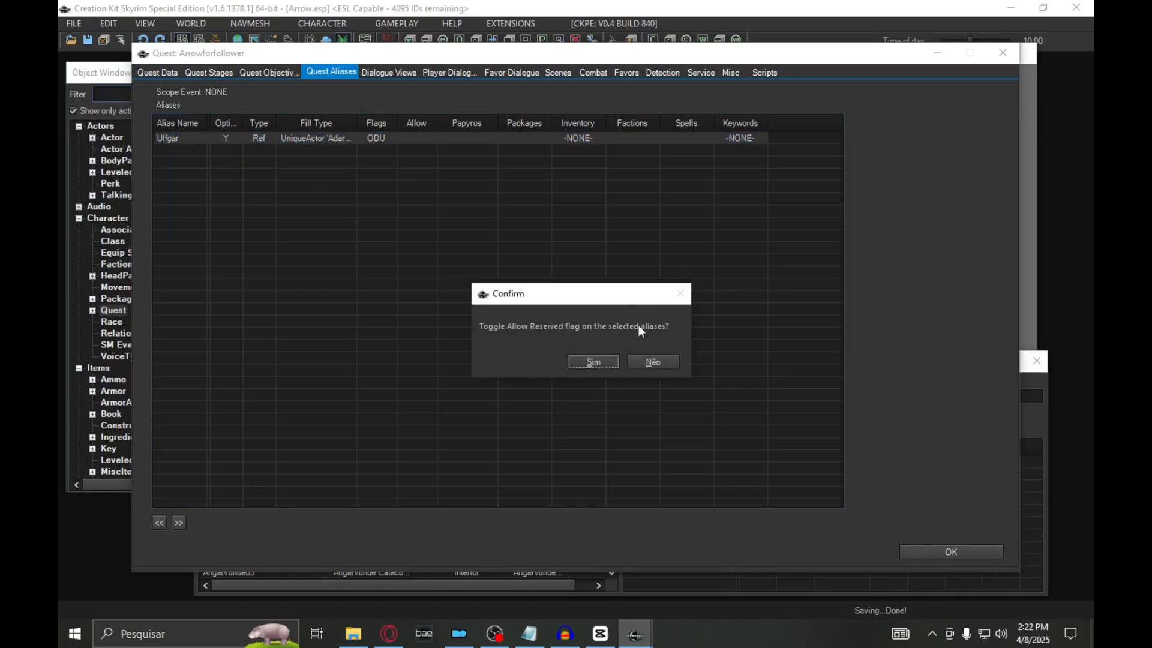
click(603, 362)
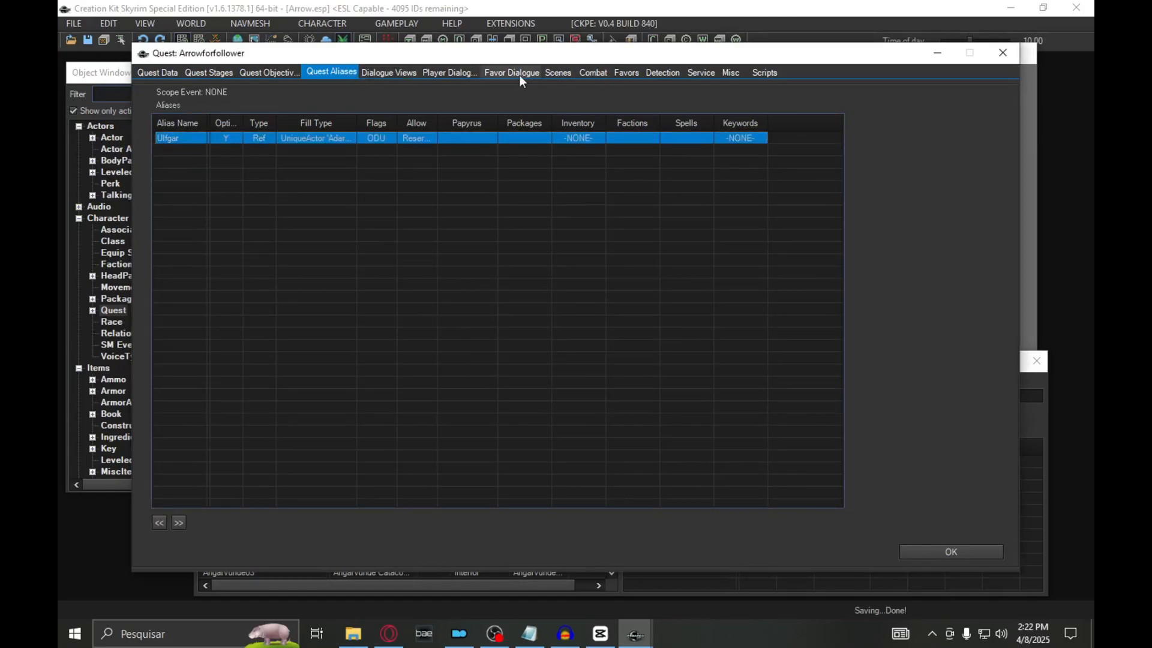
Create a player dialogue branch with the ID Arrowforfollower1 and accept the suggested ID for its starting topic.
click(448, 72)
right_click(170, 165)
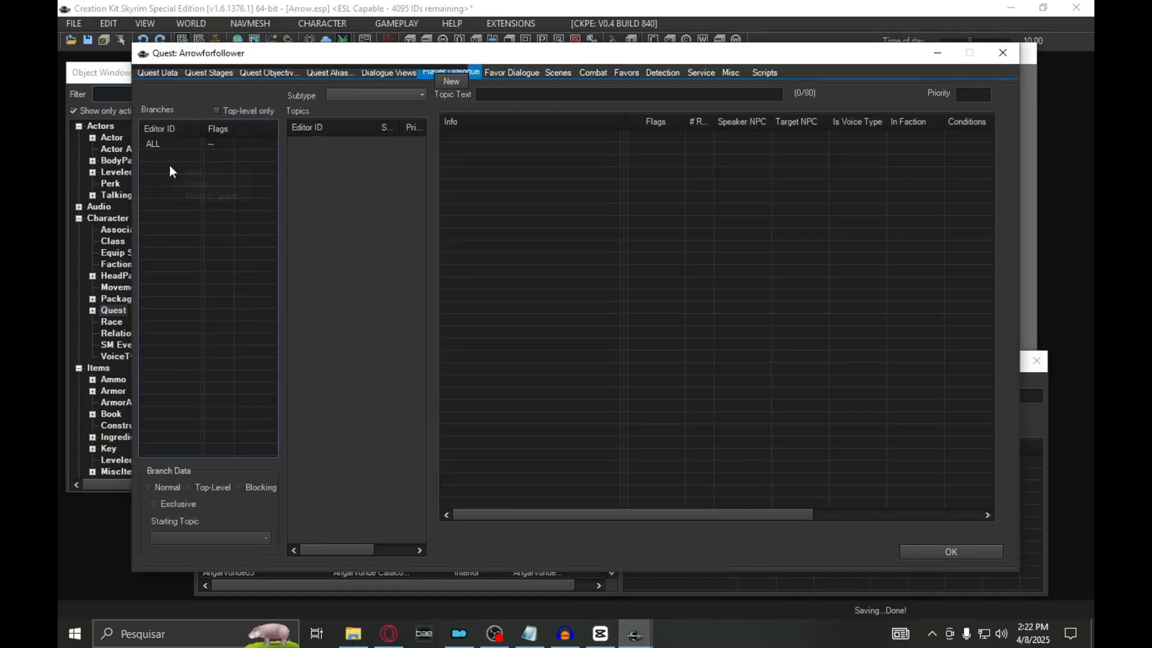
click(200, 176)
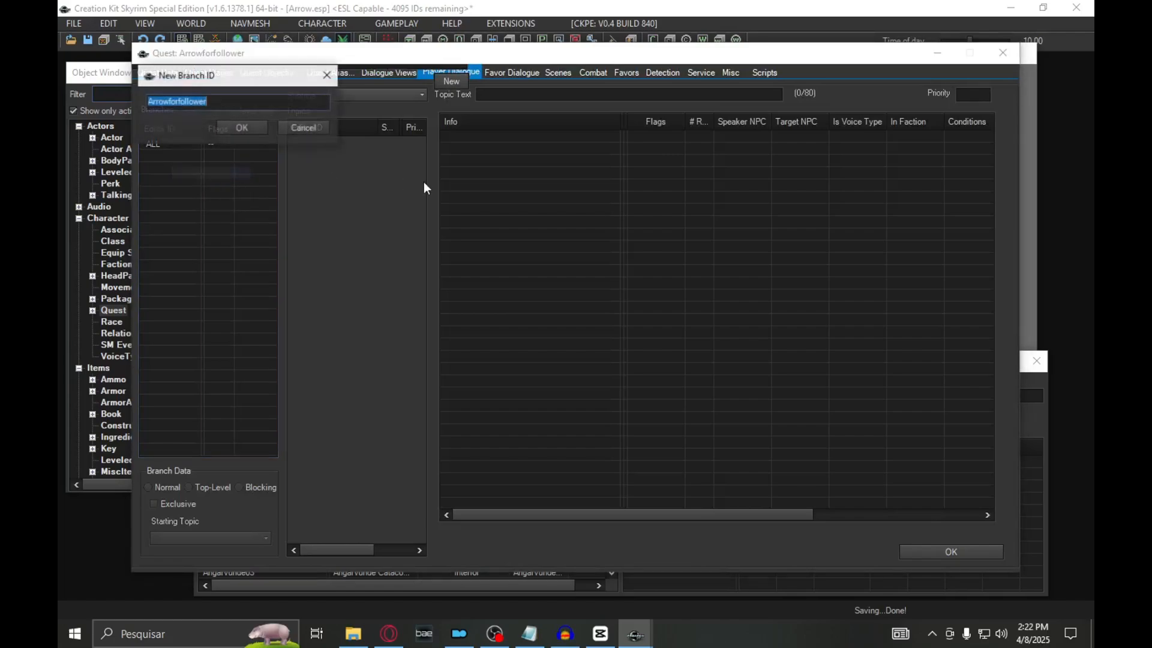
click(233, 124)
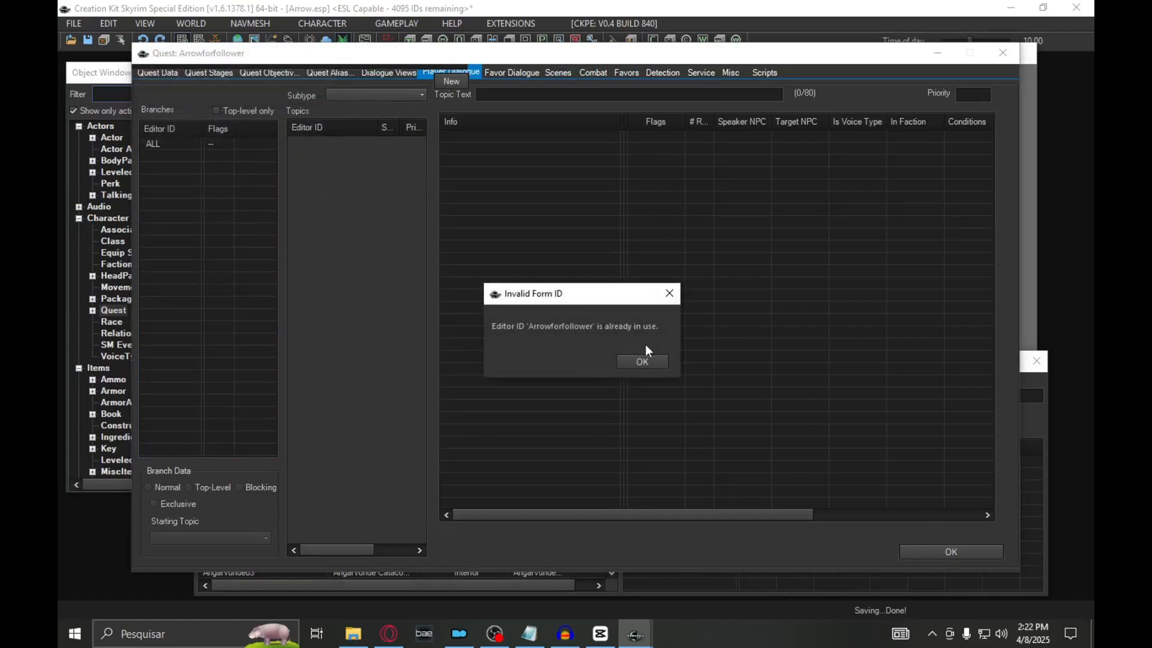
click(642, 361)
click(261, 105)
text(1)
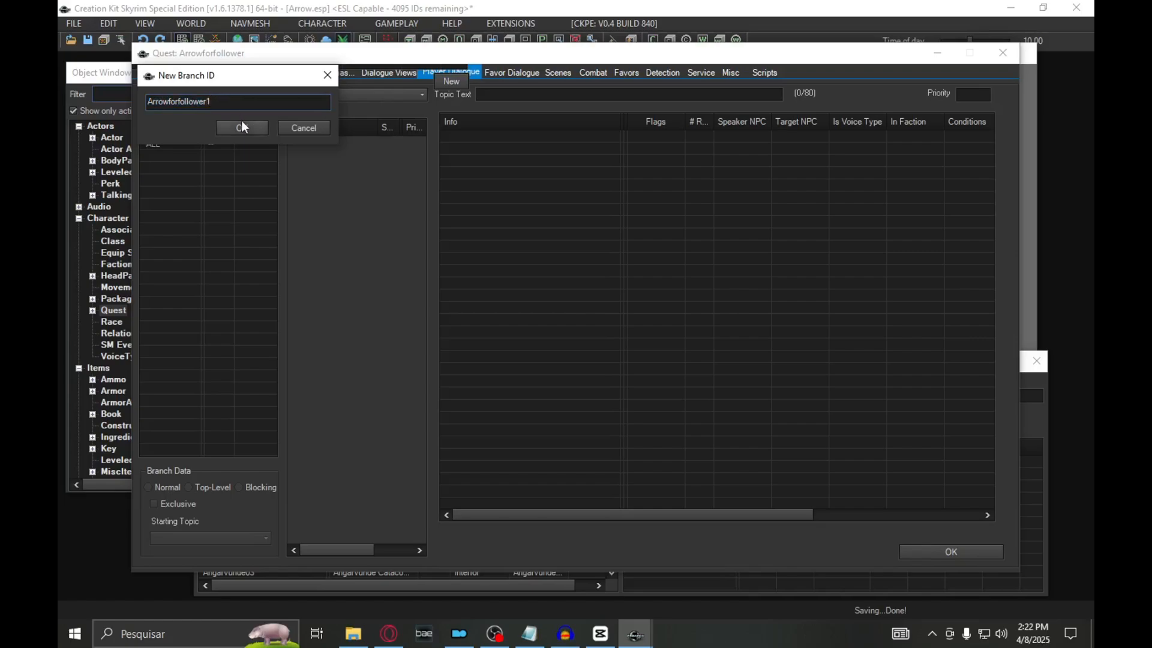
click(242, 126)
click(243, 129)
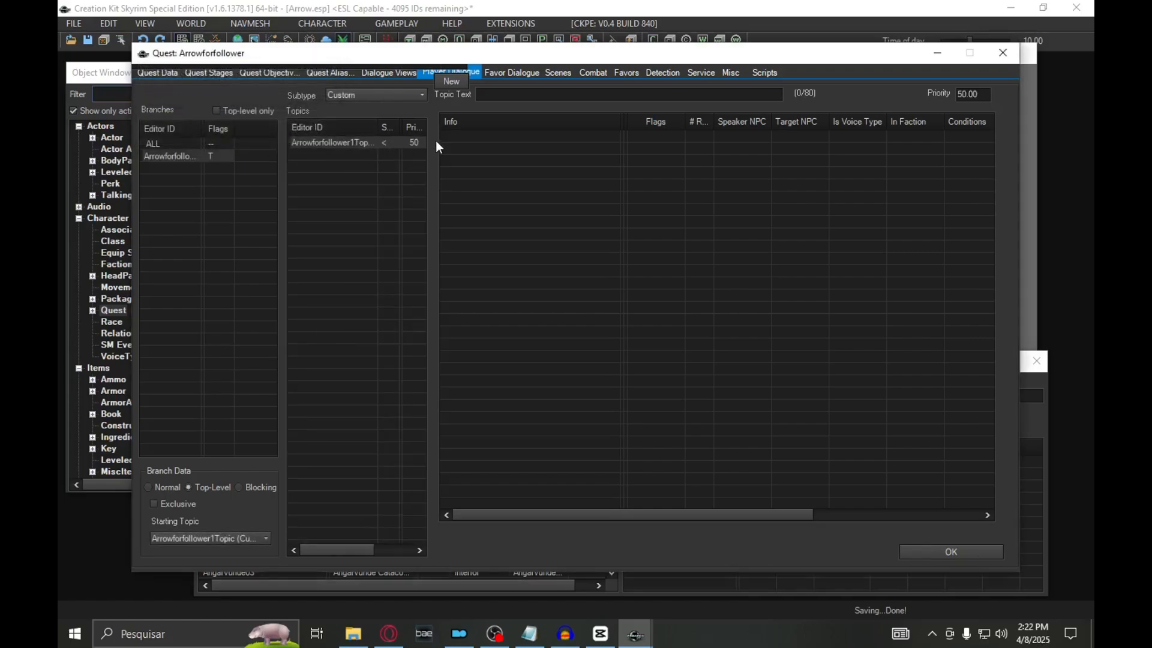
Set the starting topic's text to "Let me ask you something." and add the response "What is it?".
click(491, 96)
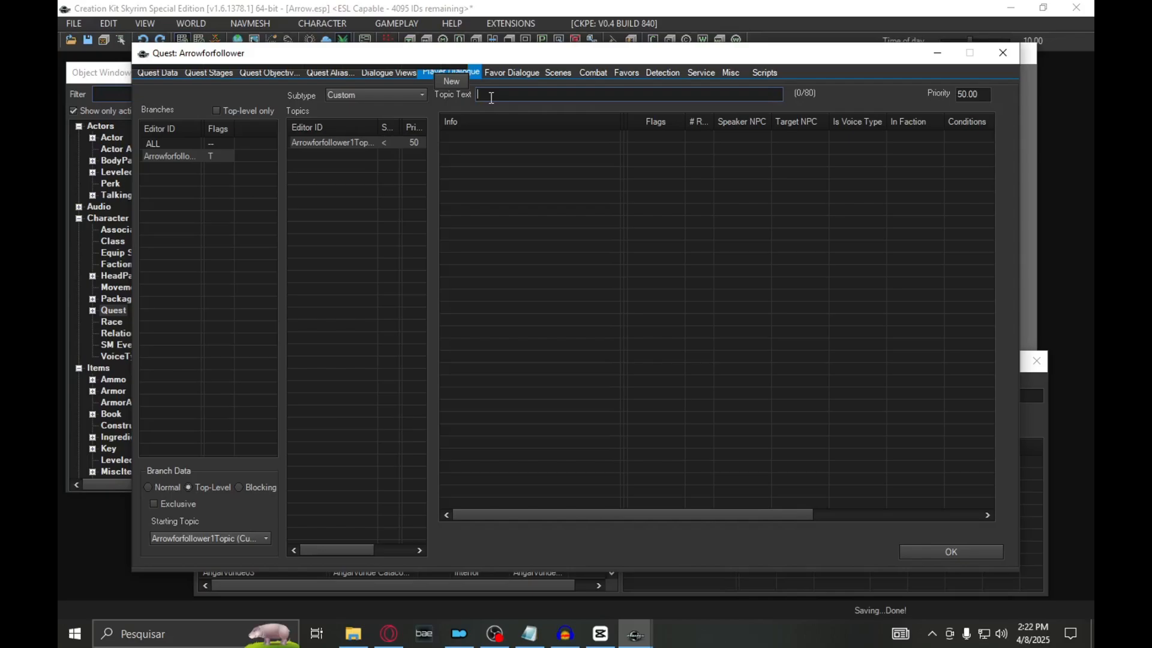
text(Let me ask you something.)
right_click(477, 137)
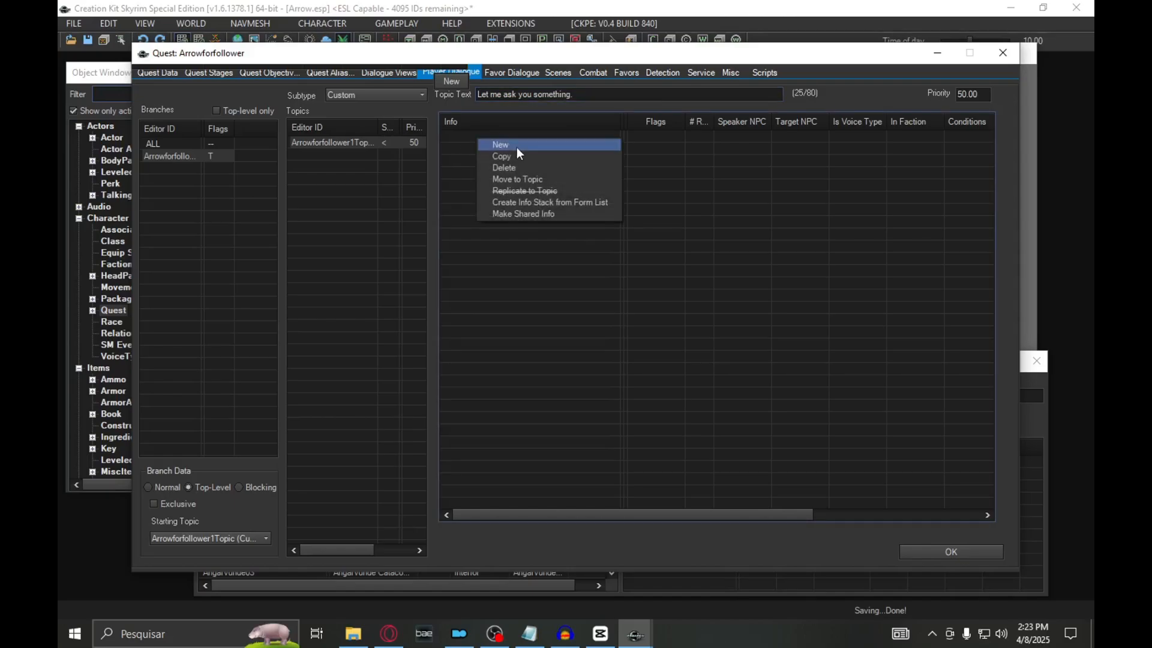
click(515, 147)
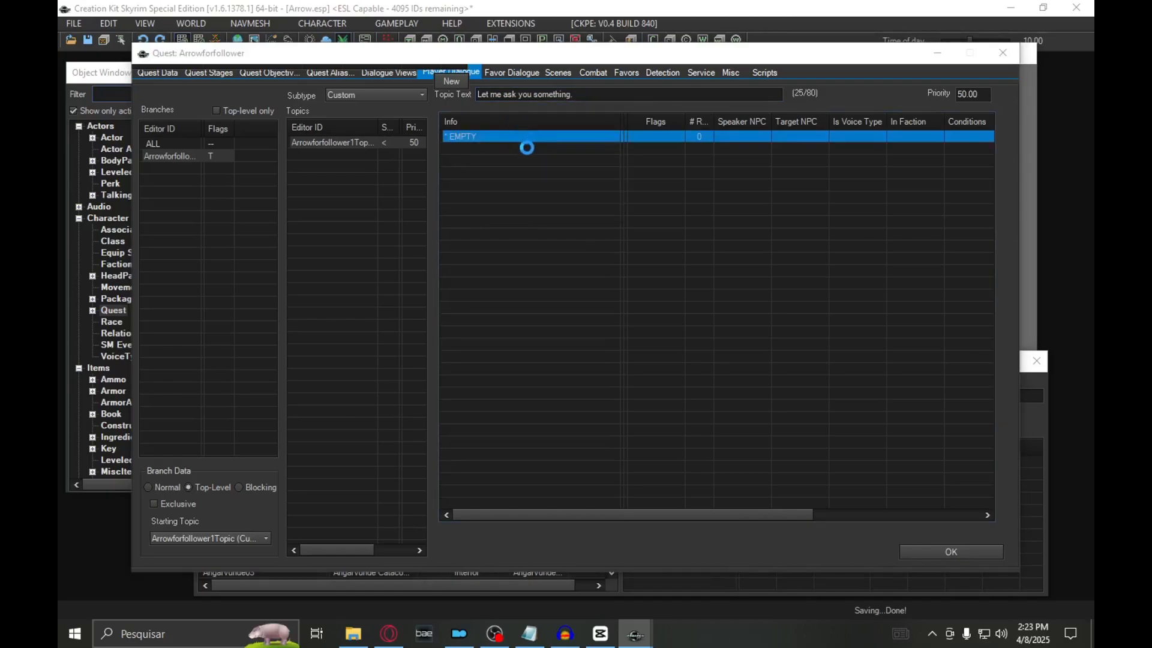
text(W)
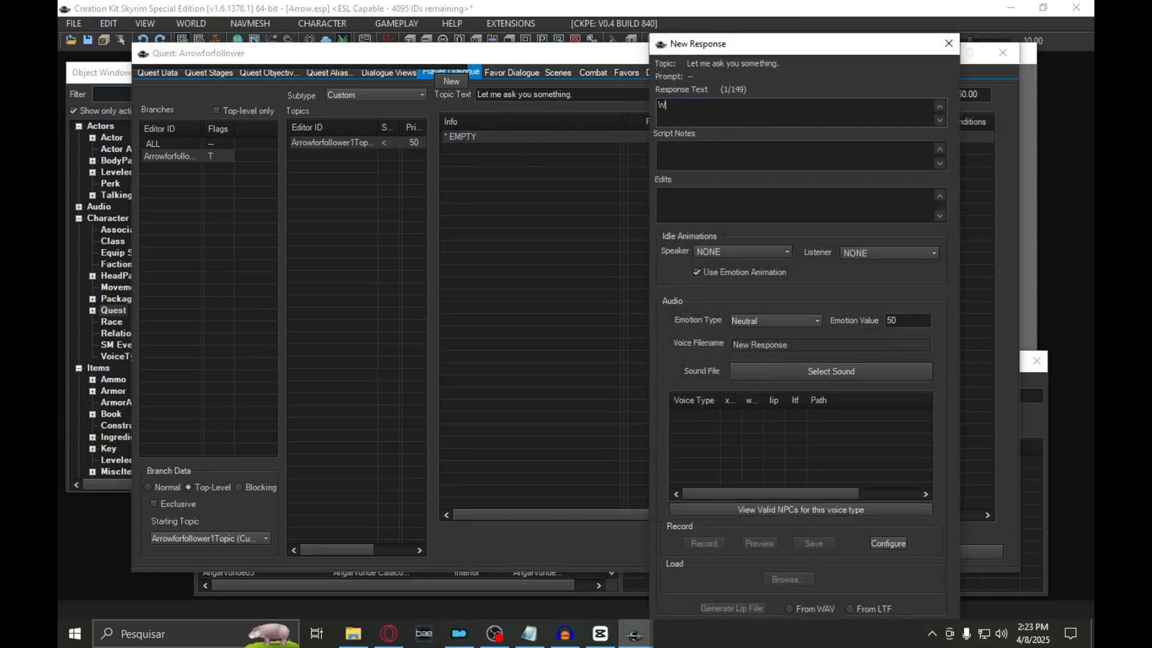
text(hat is it?)
key(Return)
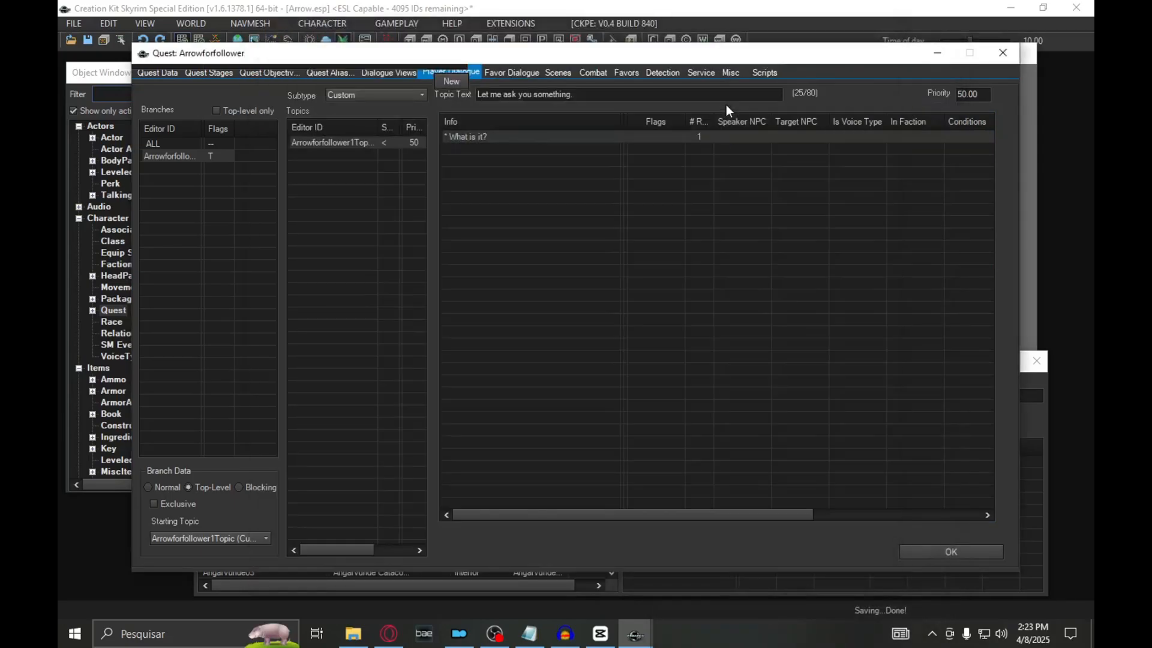
Add a second topic to the branch with the ID ArrowforfollowerArrowtopic and the topic text "Here have some arrows.".
right_click(358, 166)
click(361, 169)
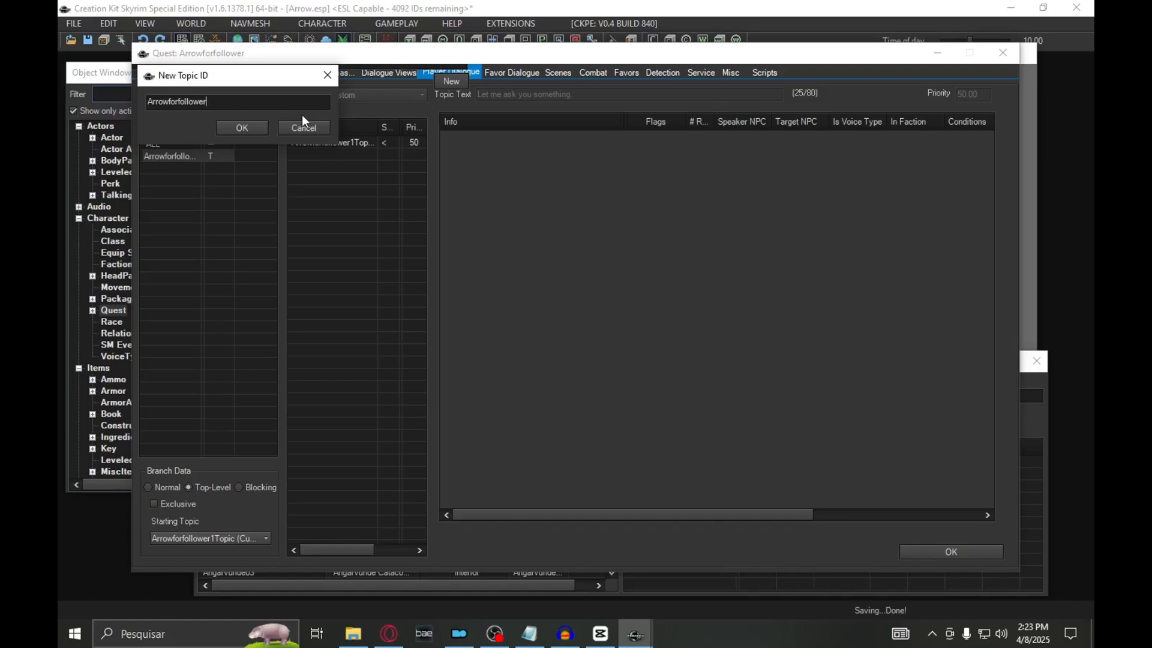
text(Arrowt)
text(opic)
key(Return)
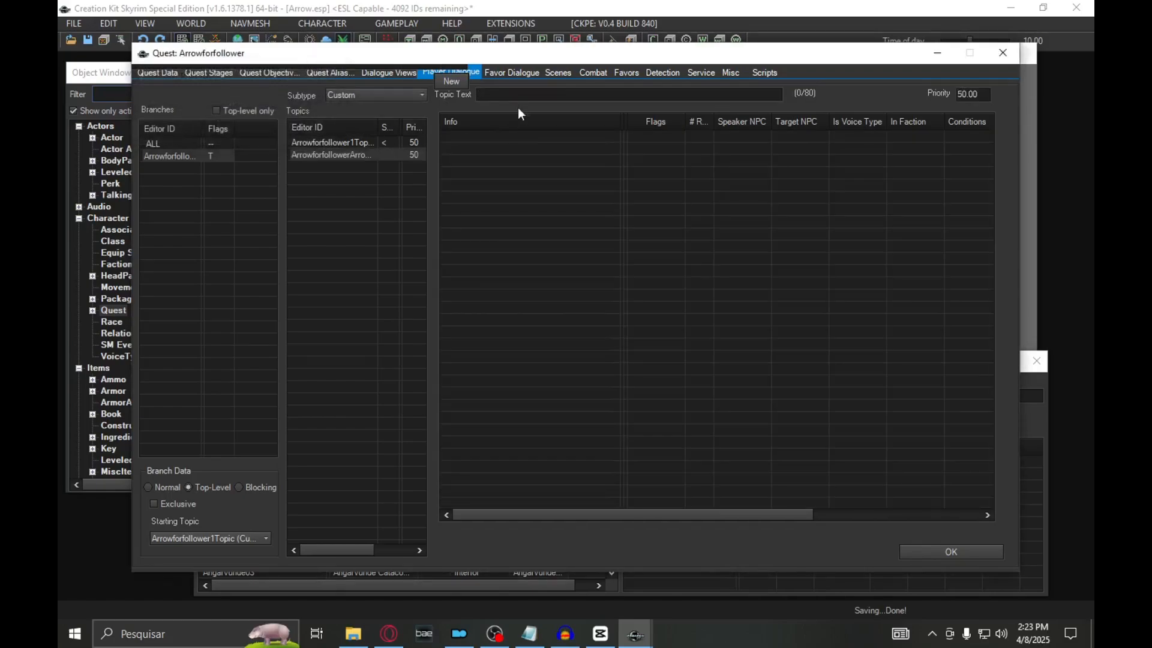
click(496, 96)
text(Here )
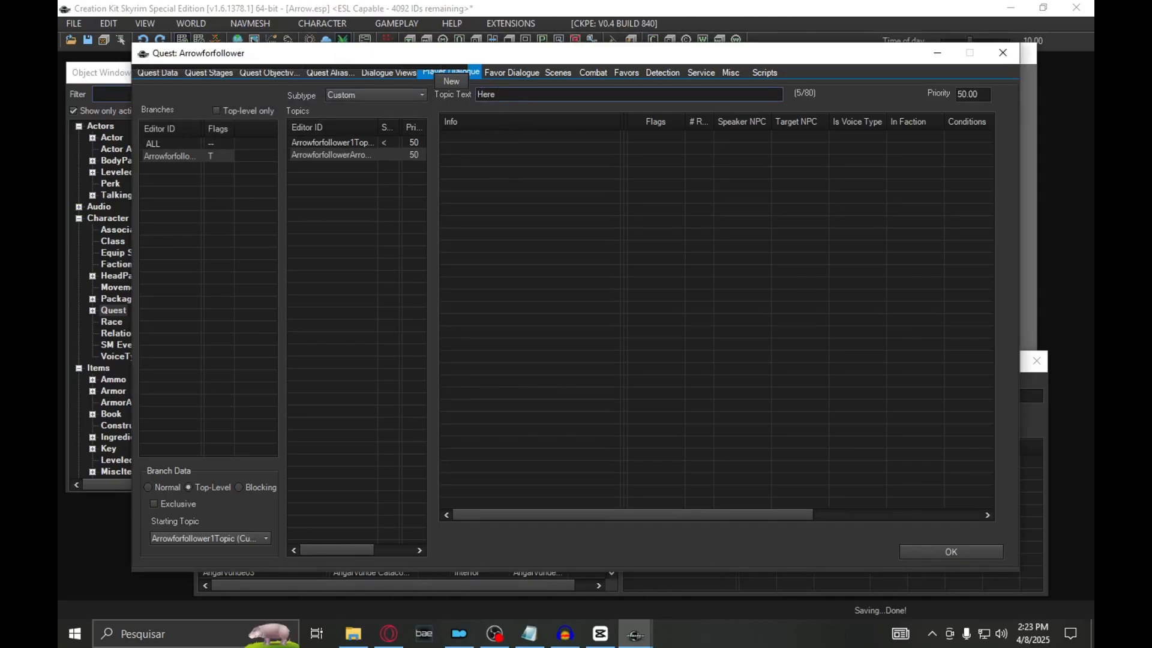
text(have some arrows.)
Add the response "Thanks!" to the "Here have some arrows." topic.
right_click(517, 143)
click(531, 150)
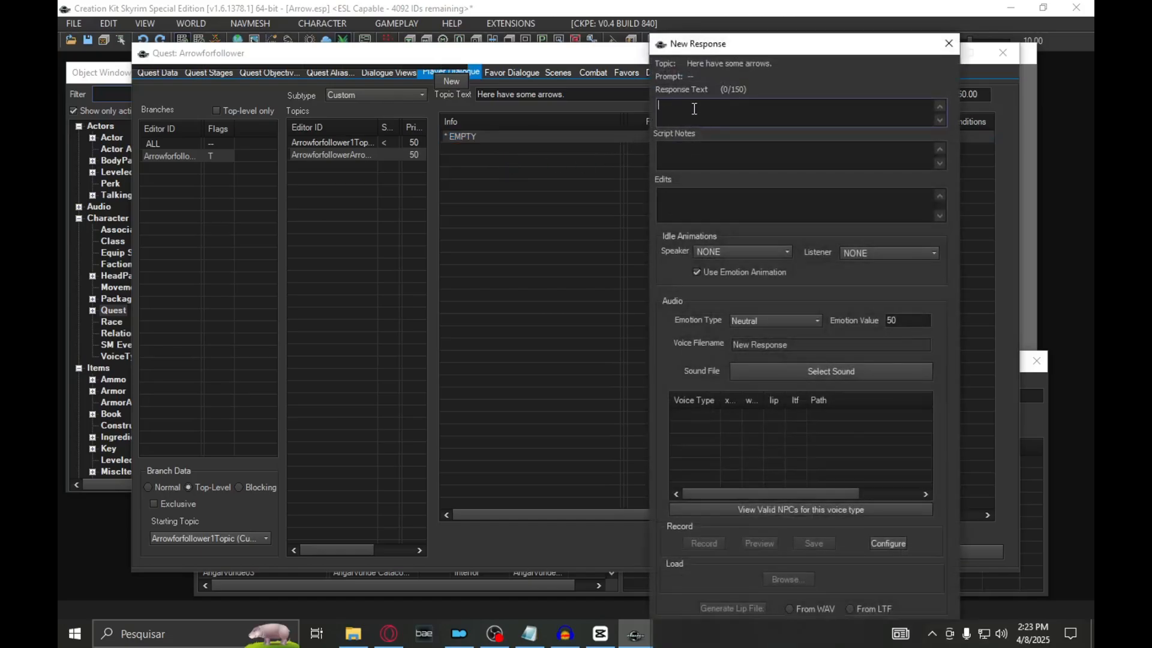
text(Thamn)
key(BackSpace)
key(BackSpace)
text(nks!)
key(Return)
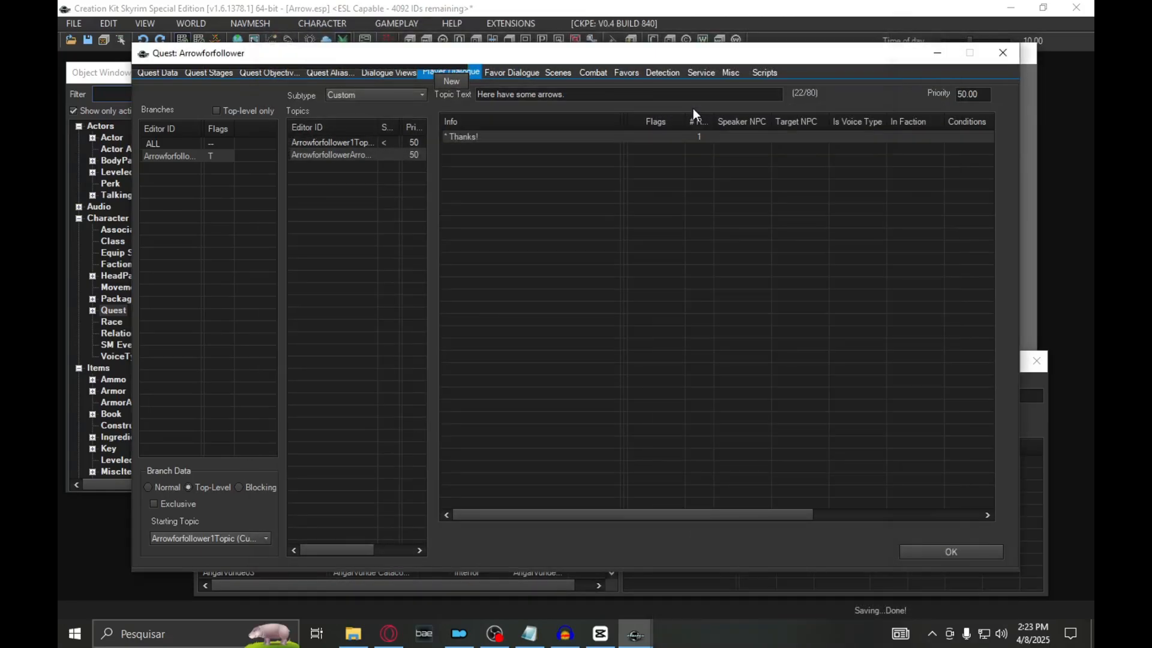
Link the "What is it?" response of the starting topic to the "Here have some arrows." topic.
click(355, 146)
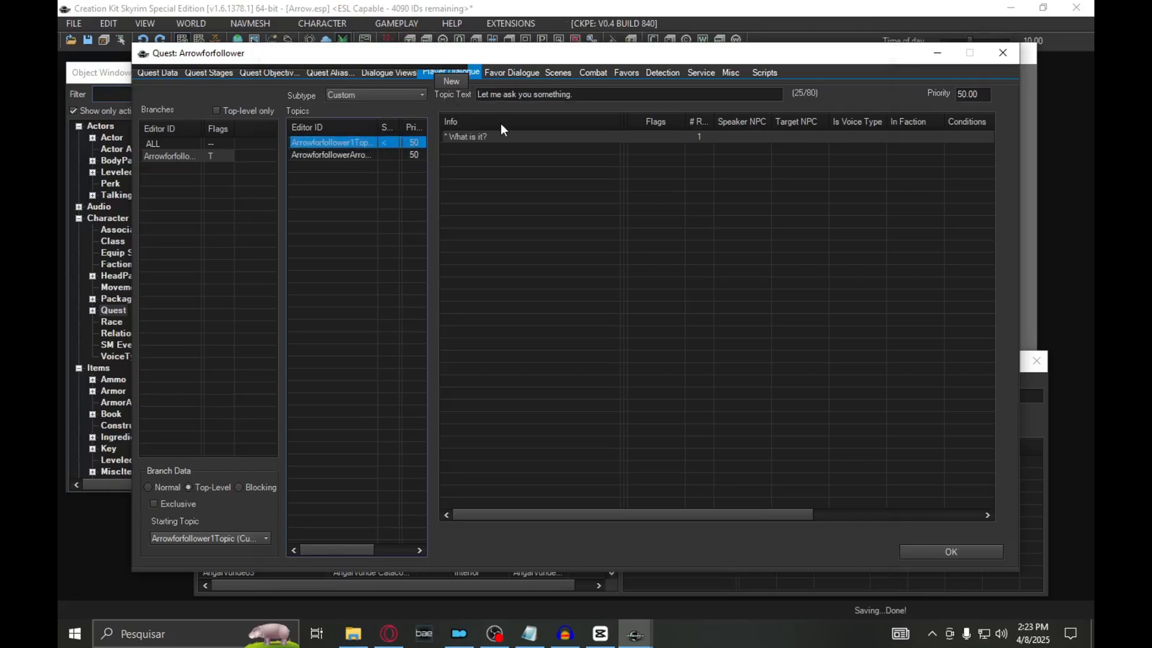
double_click(490, 136)
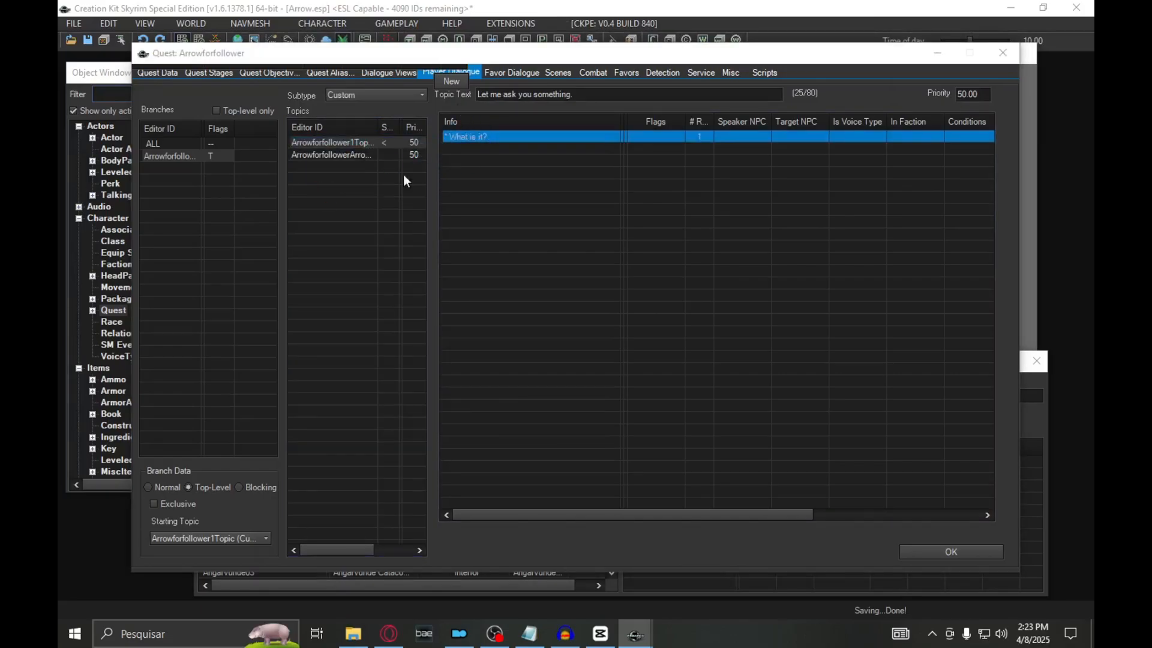
right_click(798, 172)
click(820, 177)
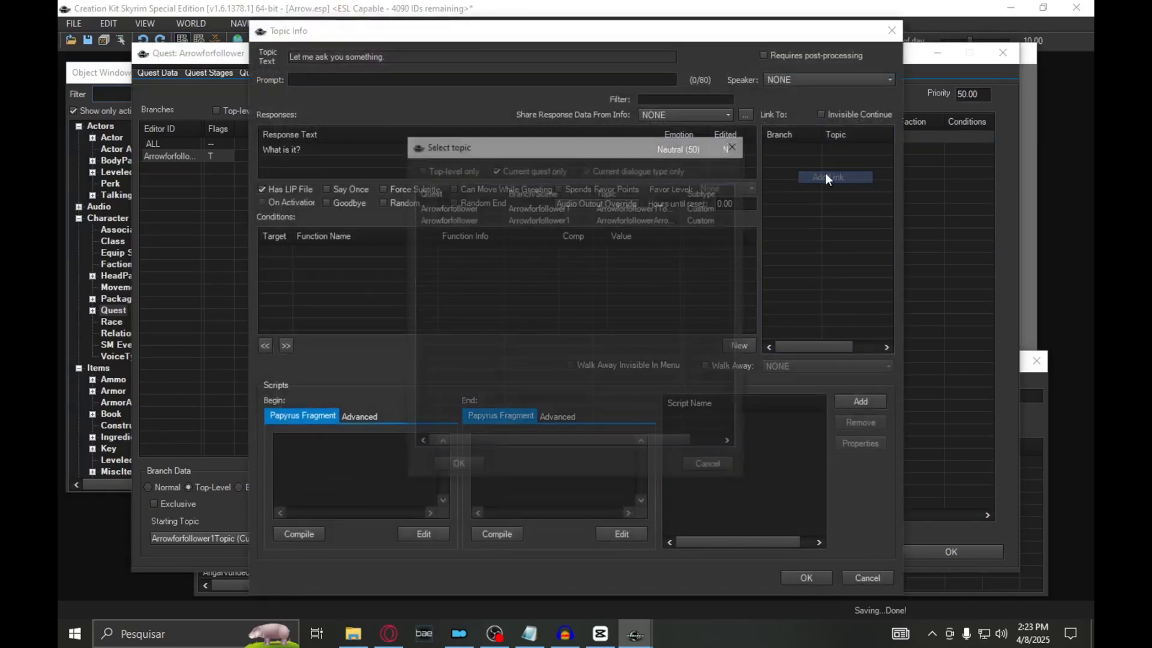
drag(546, 443, 661, 306)
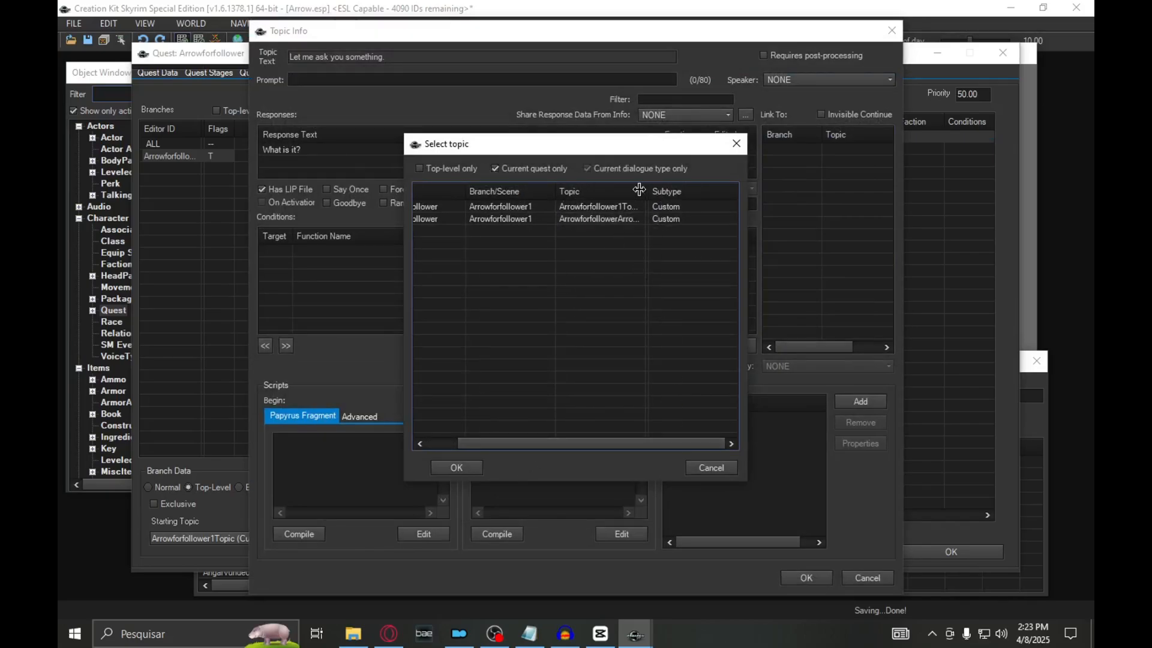
drag(647, 191, 725, 191)
click(638, 219)
double_click(637, 218)
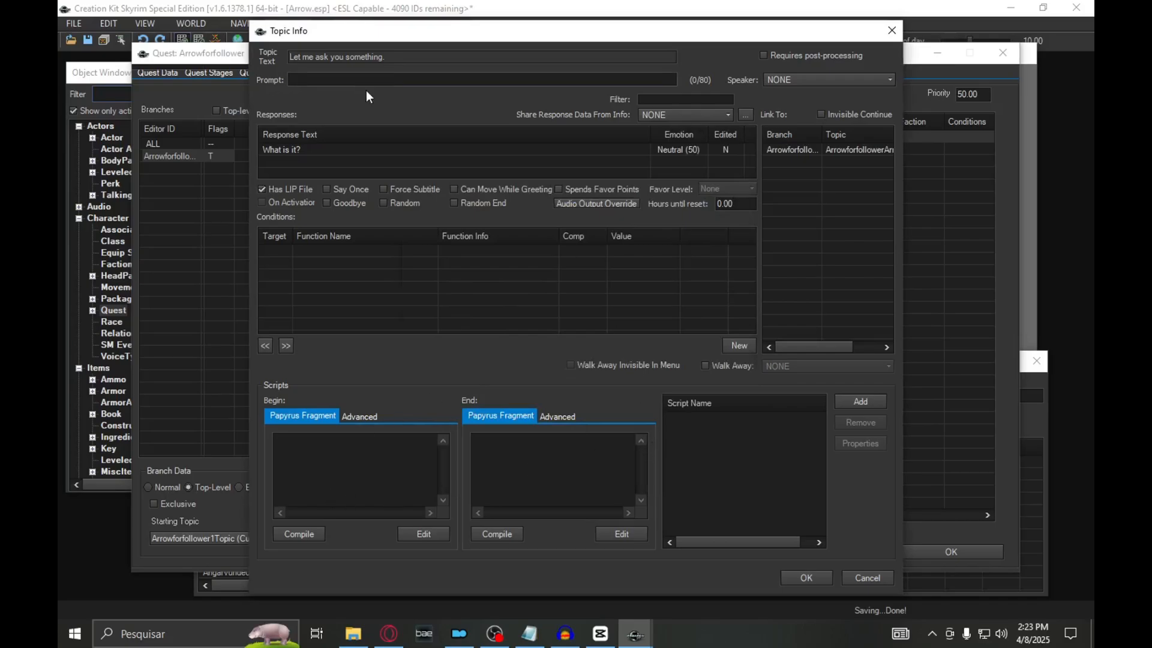
key(Return)
Enter ";" as the End Papyrus fragment of the "Thanks!" response and compile it.
click(355, 155)
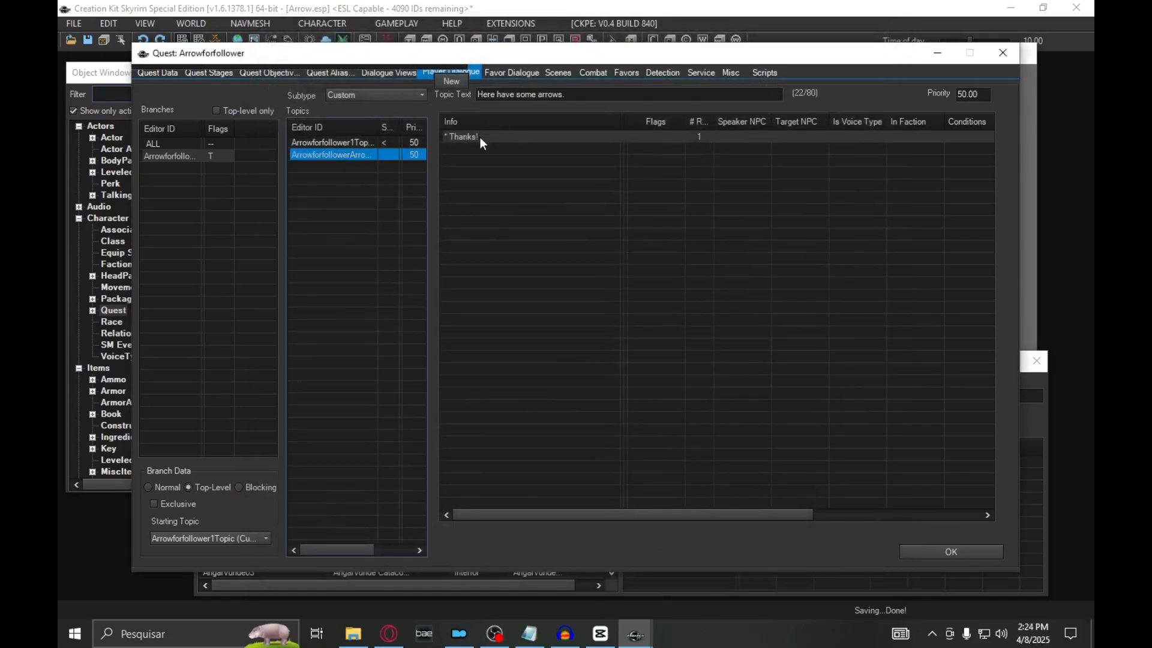
double_click(480, 137)
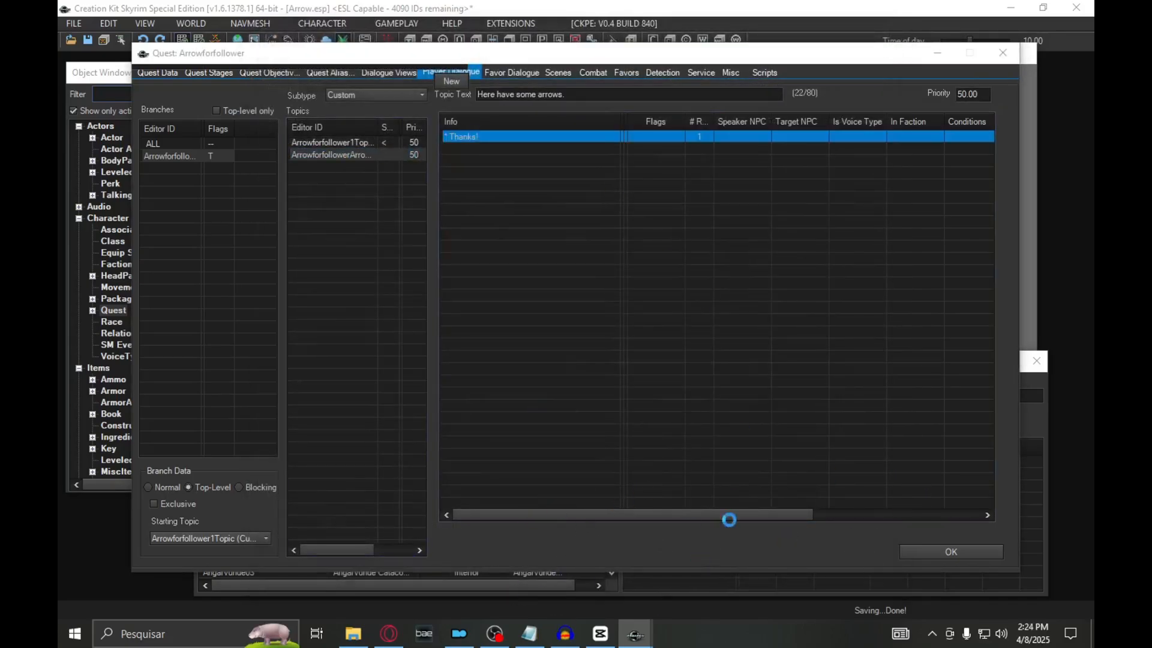
click(527, 443)
text(;)
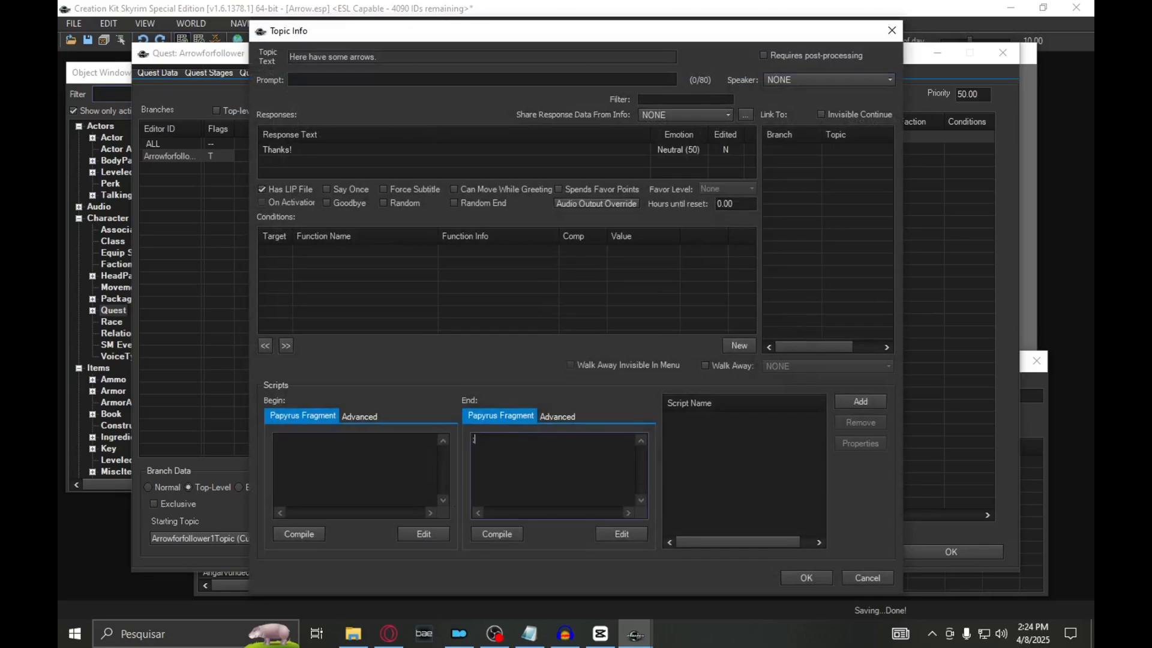
key(Return)
click(486, 535)
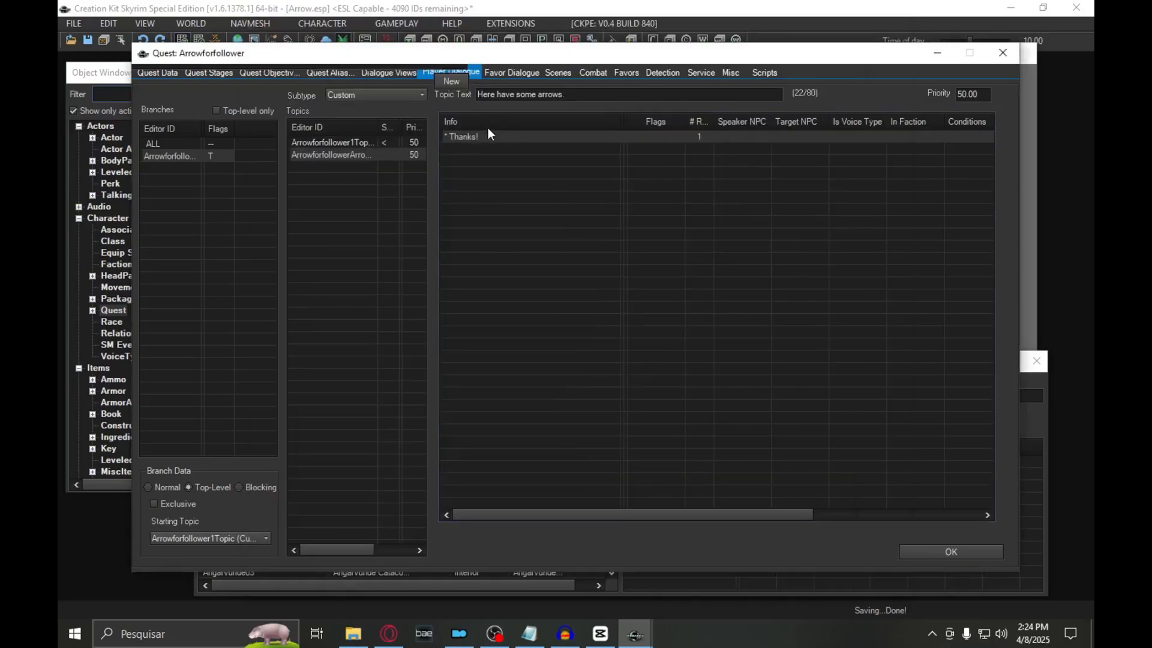
Start a new script property of type Ammo on the script attached to the "Thanks!" response.
double_click(474, 137)
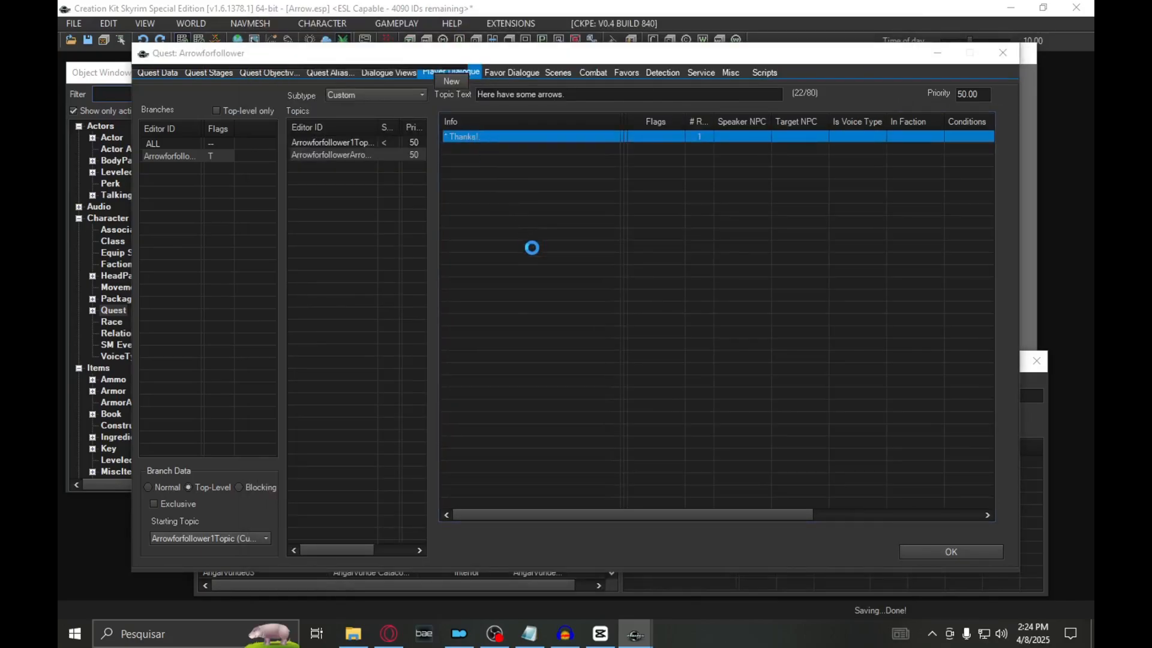
click(714, 422)
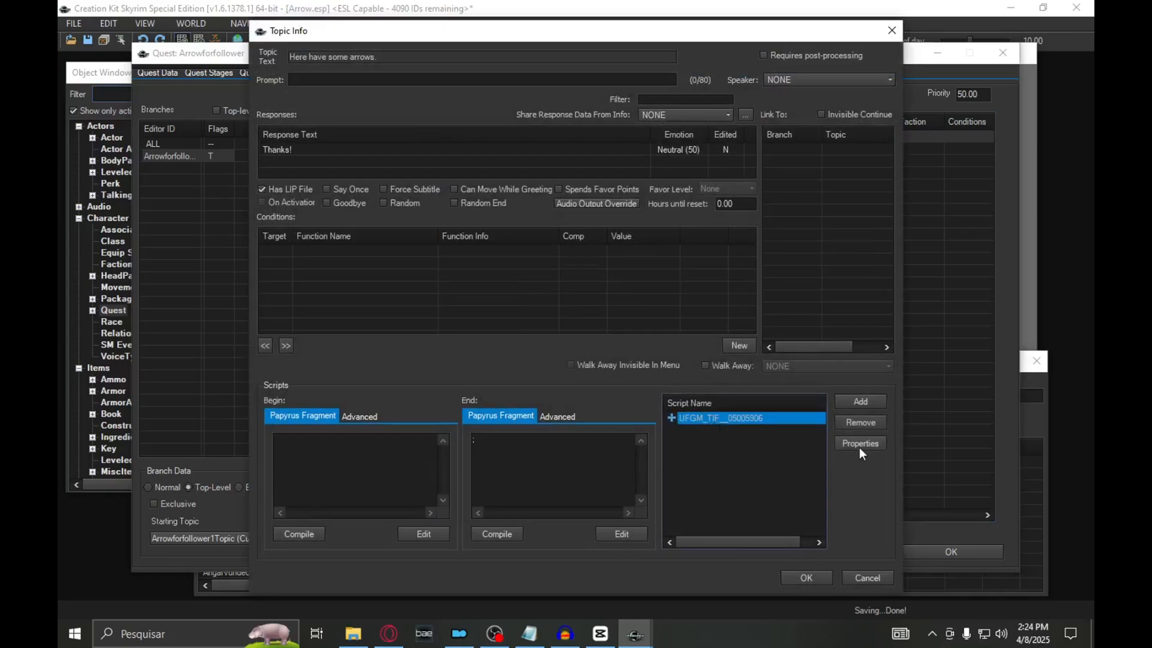
click(859, 444)
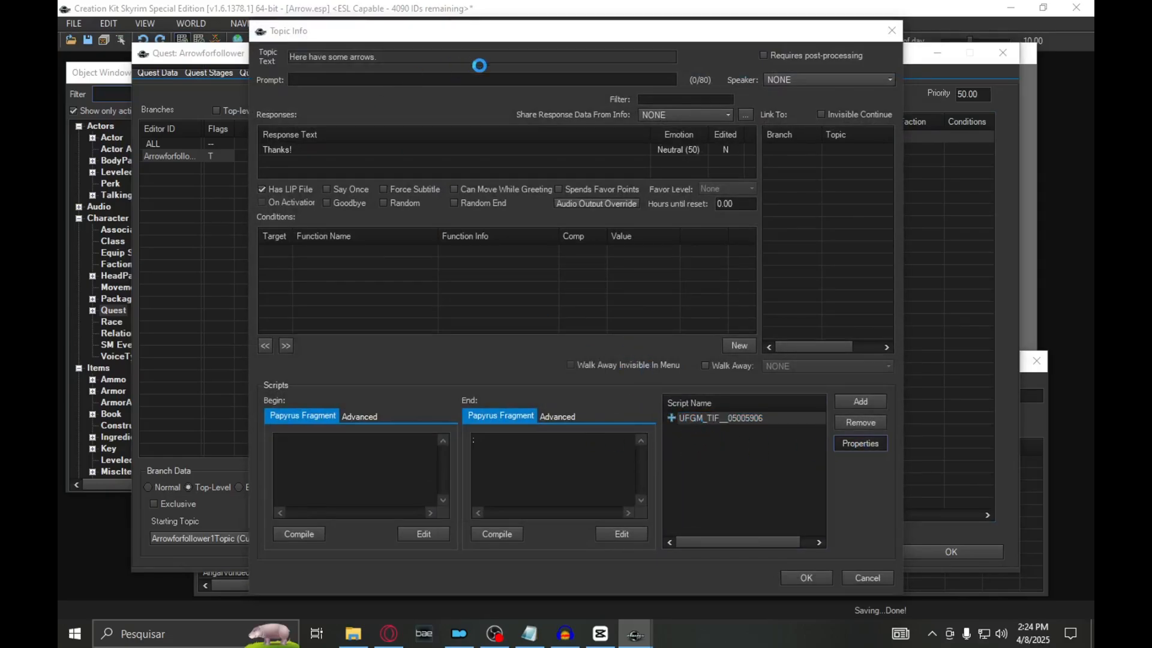
click(478, 312)
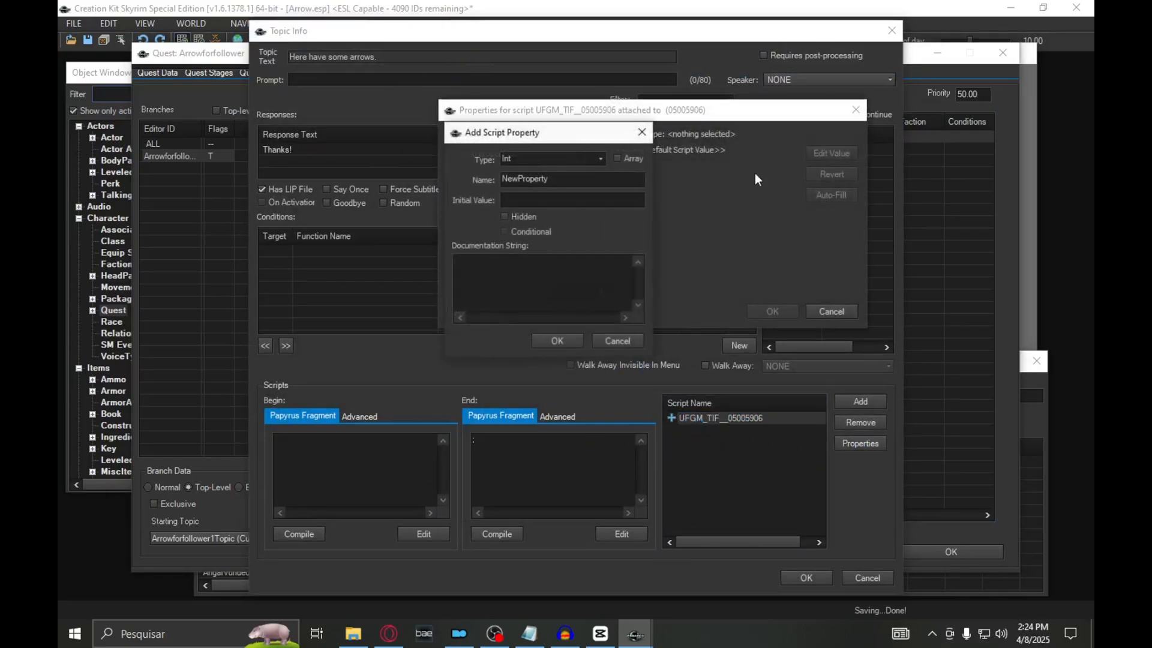
click(600, 158)
scroll(528, 193, up, 10)
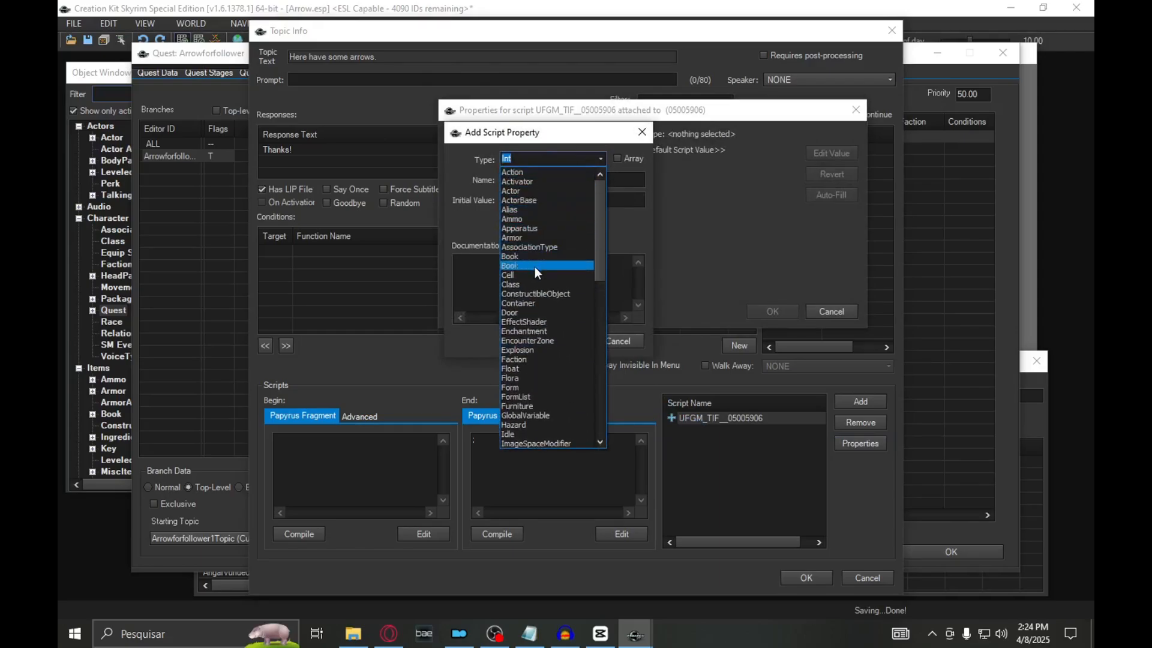
click(529, 219)
key(Tab)
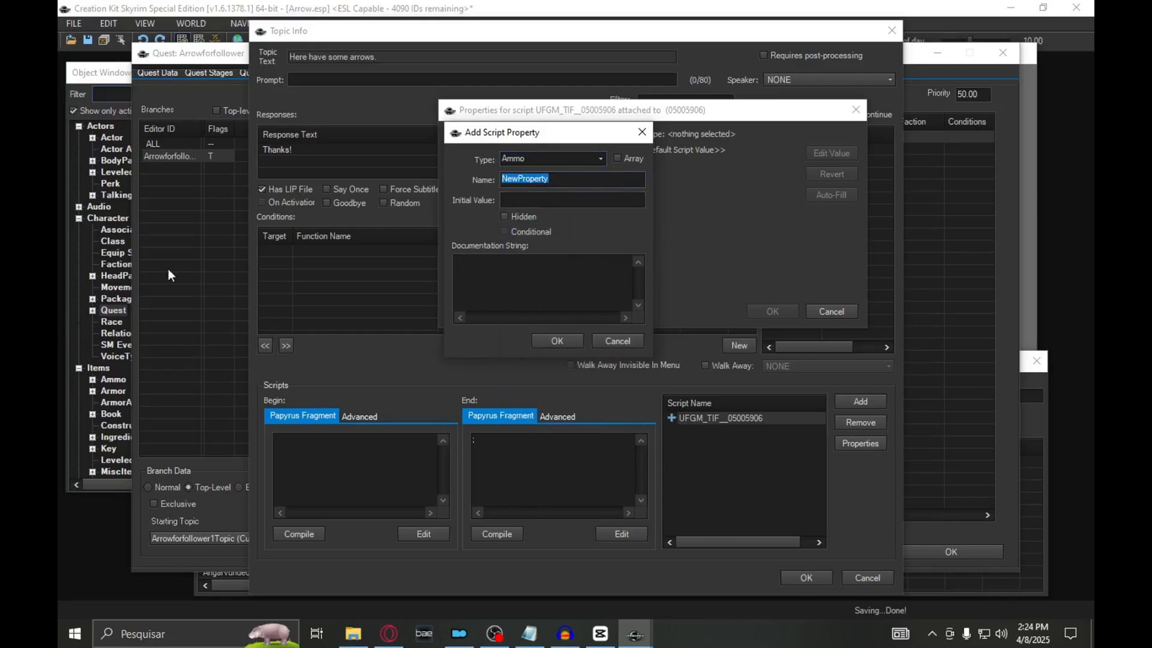
Search all object categories for steelarrow, including forms that are not active.
click(115, 195)
scroll(138, 306, down, 6)
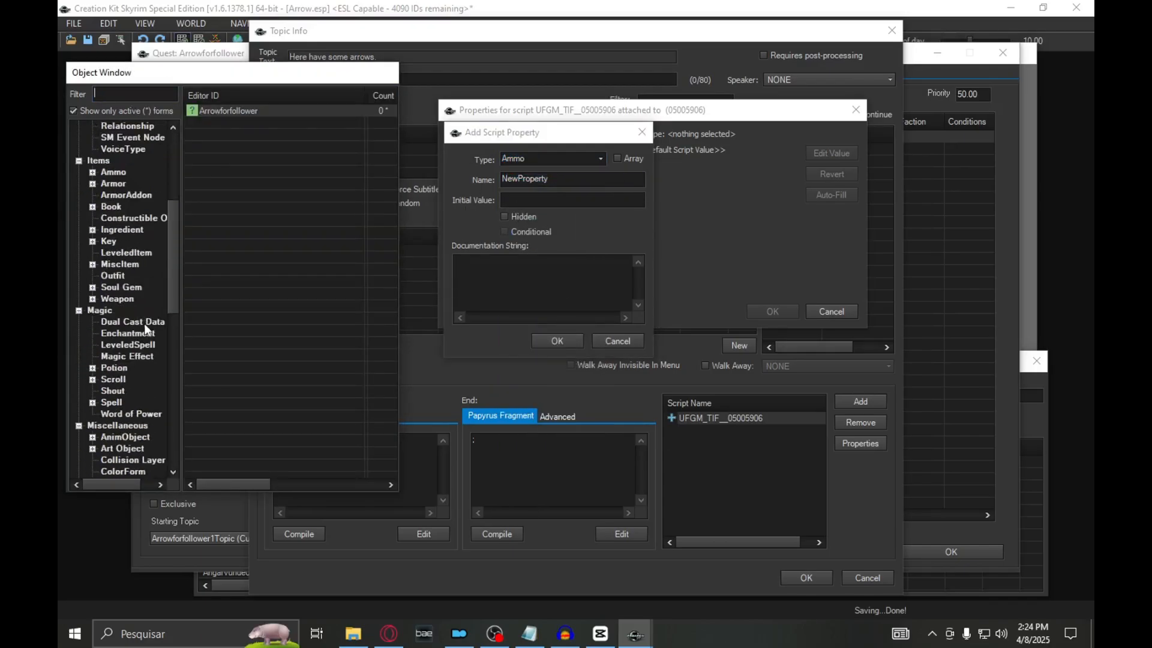
scroll(148, 391, down, 14)
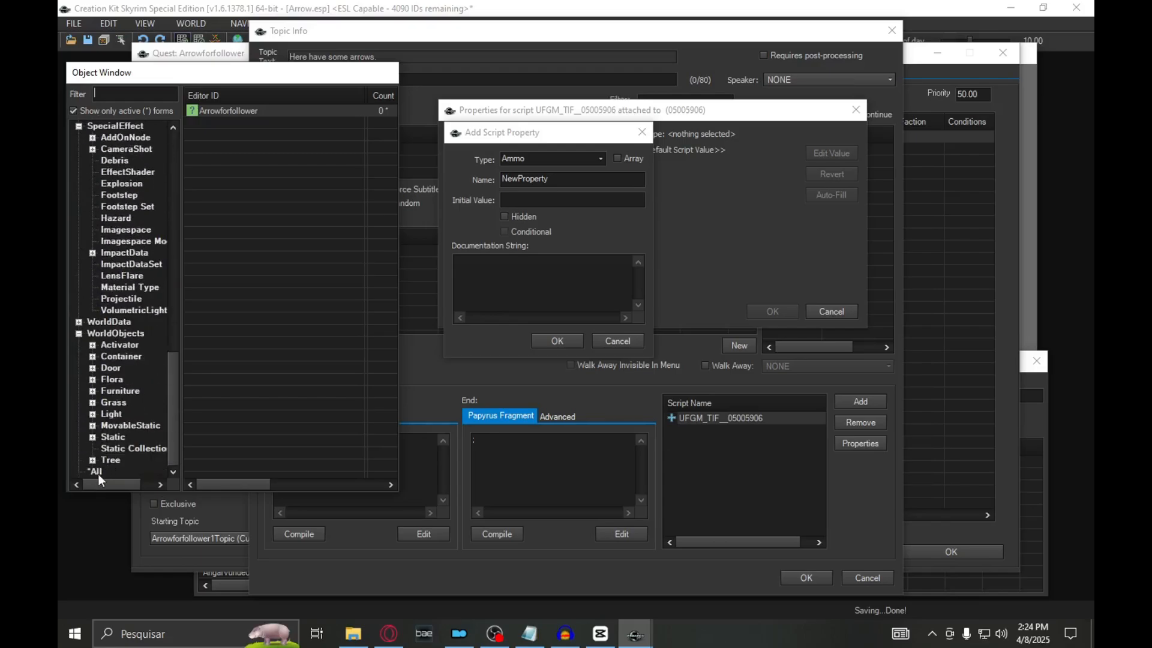
click(97, 472)
click(131, 94)
text(st)
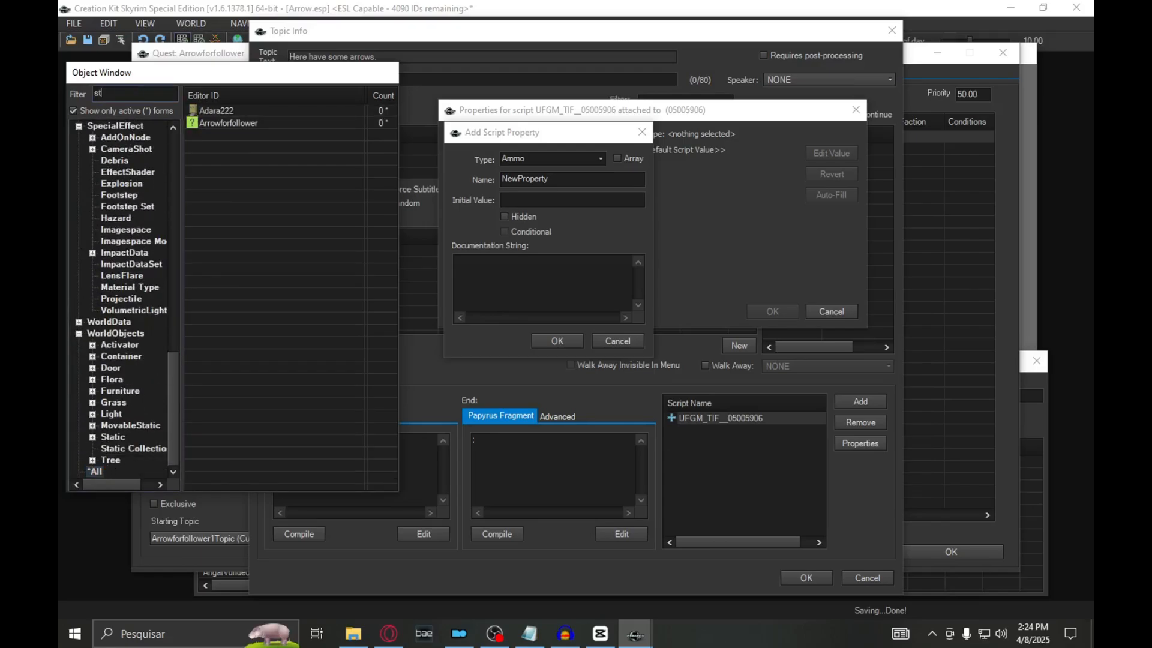
text(eelarrow)
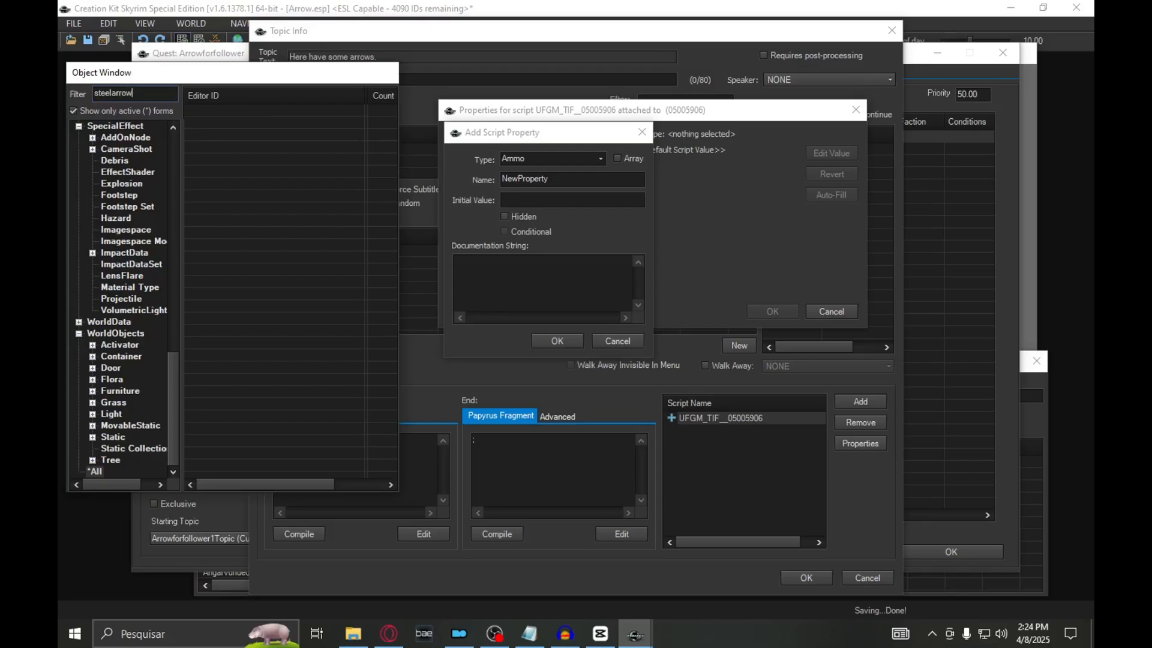
click(73, 113)
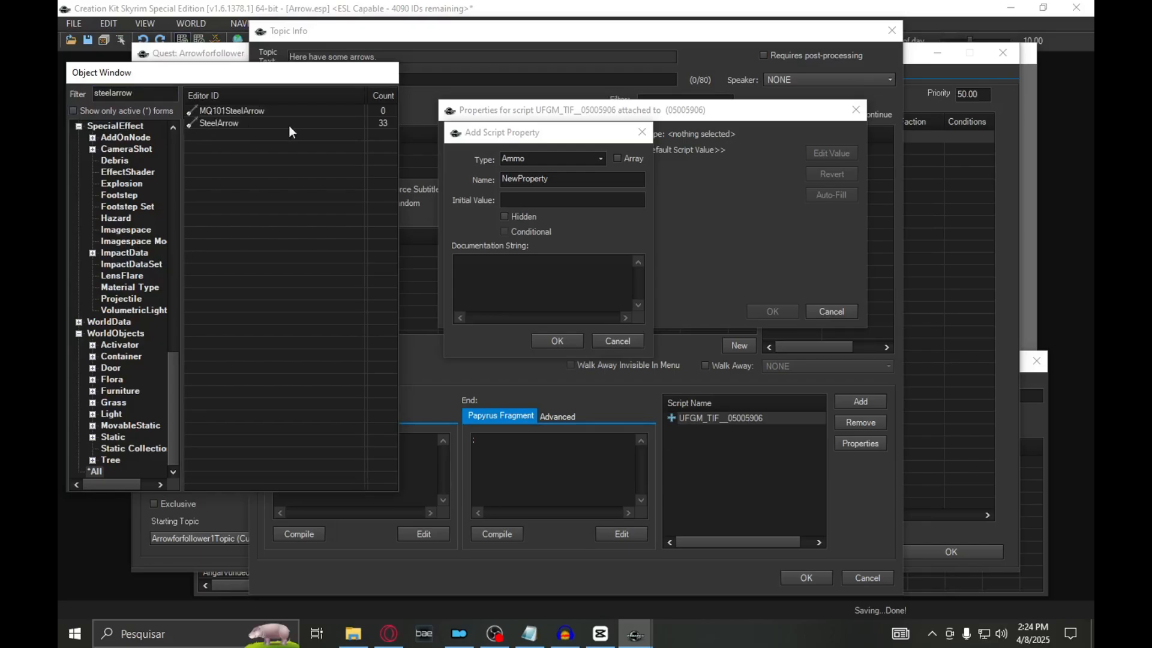
Name the new Ammo property SteelArrow, matching the steel arrow's editor ID, add it to the script and select it.
click(216, 122)
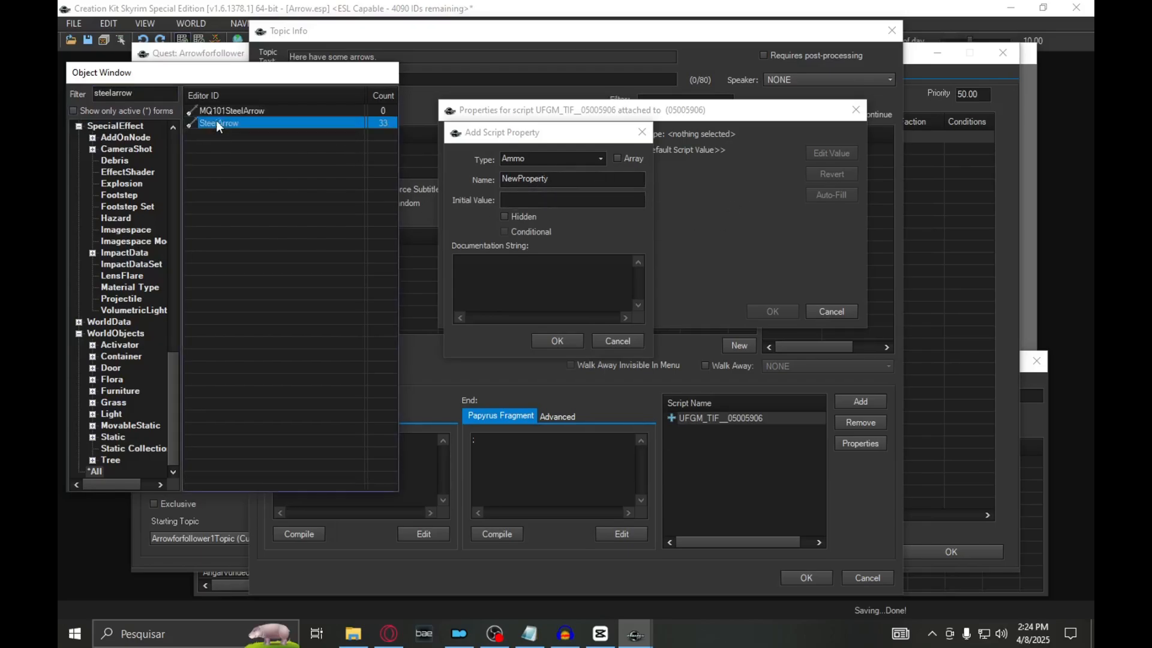
click(217, 123)
key(ctrl+c)
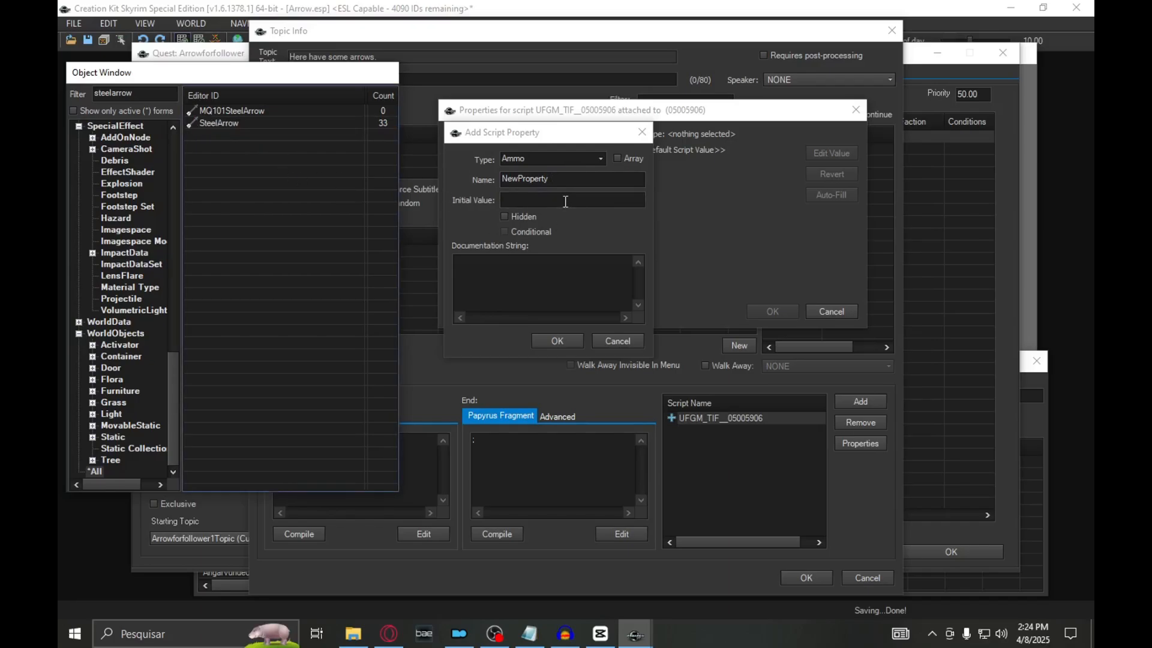
click(565, 202)
key(ctrl+v)
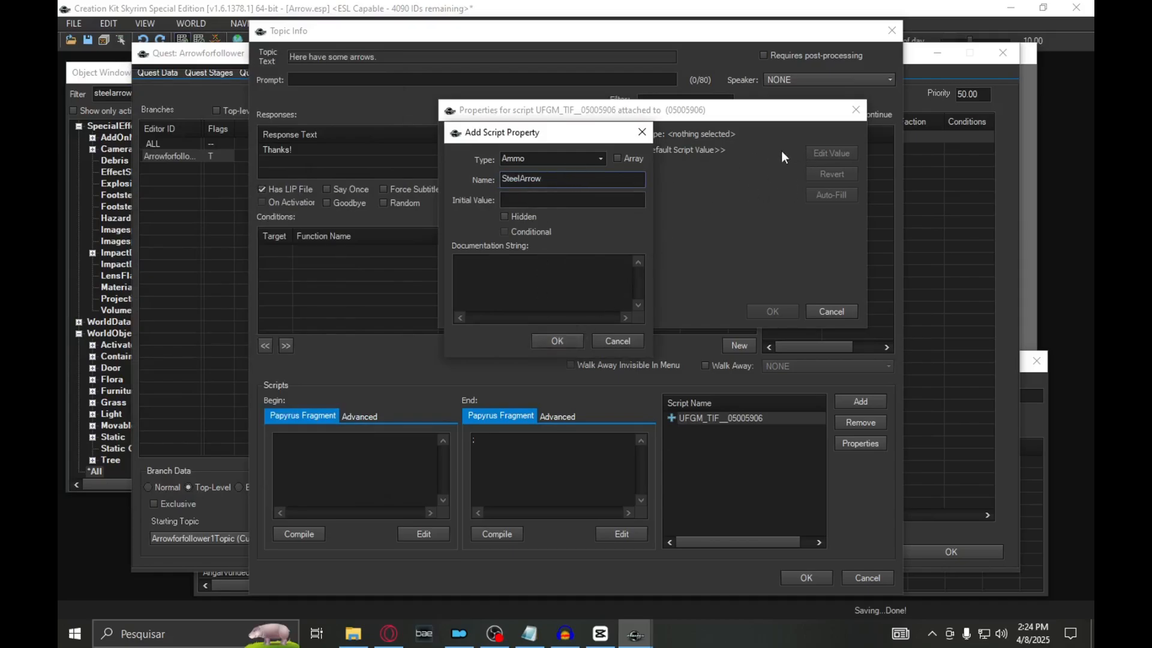
click(556, 343)
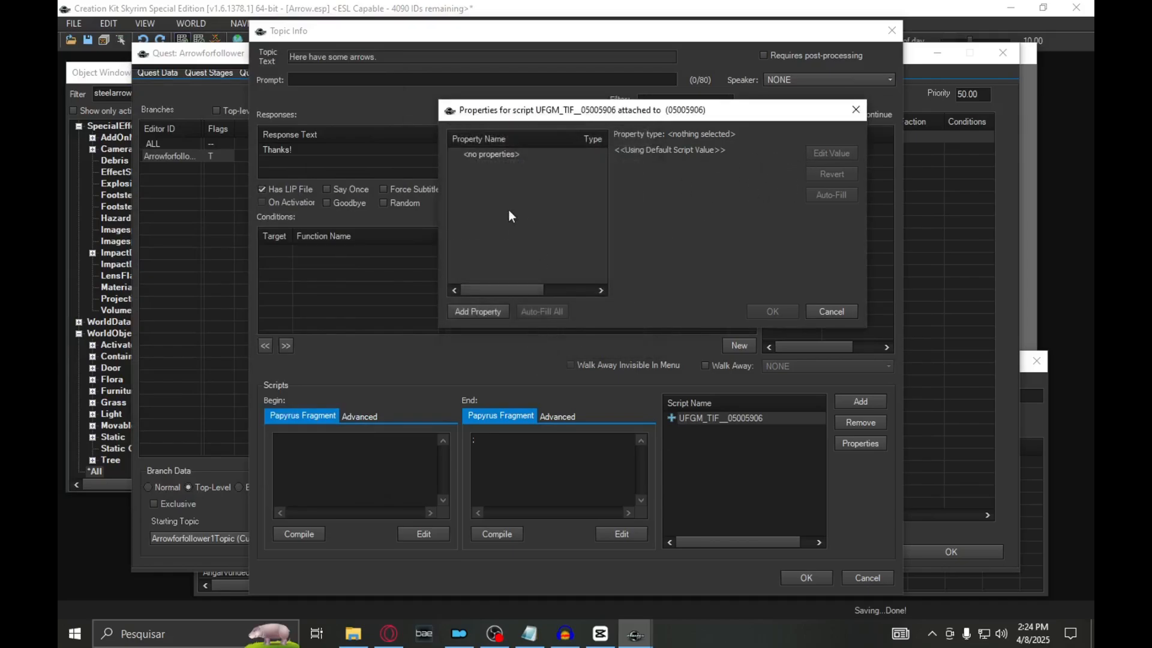
click(486, 155)
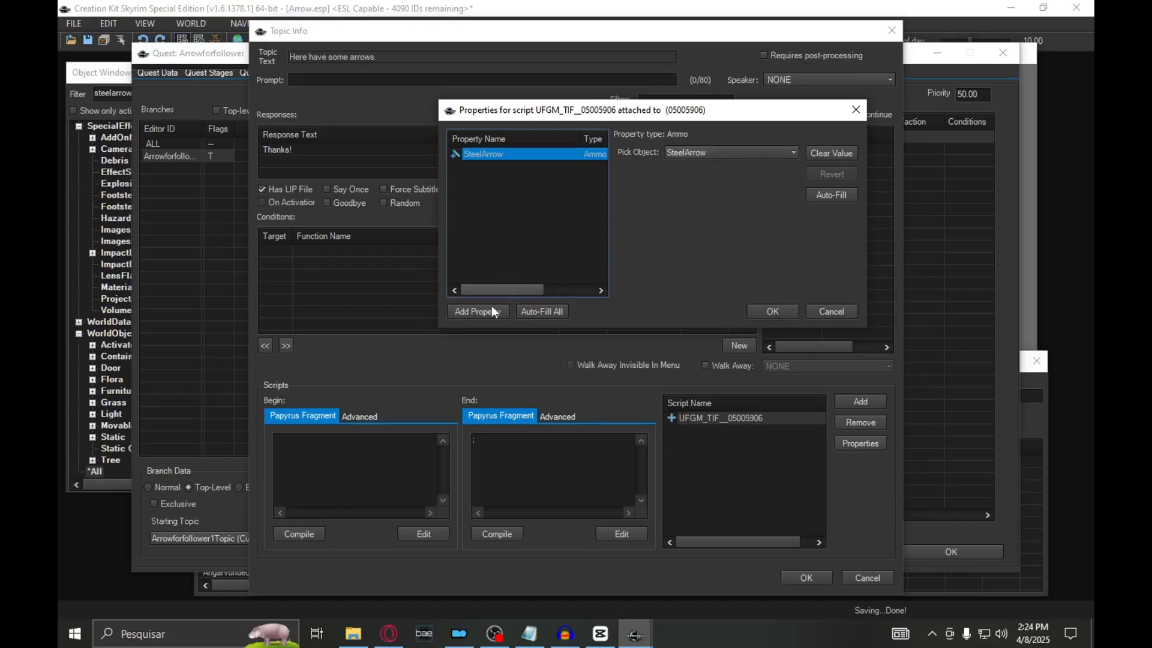
Add a second script property of type ReferenceAlias named Ulfgar.
click(467, 313)
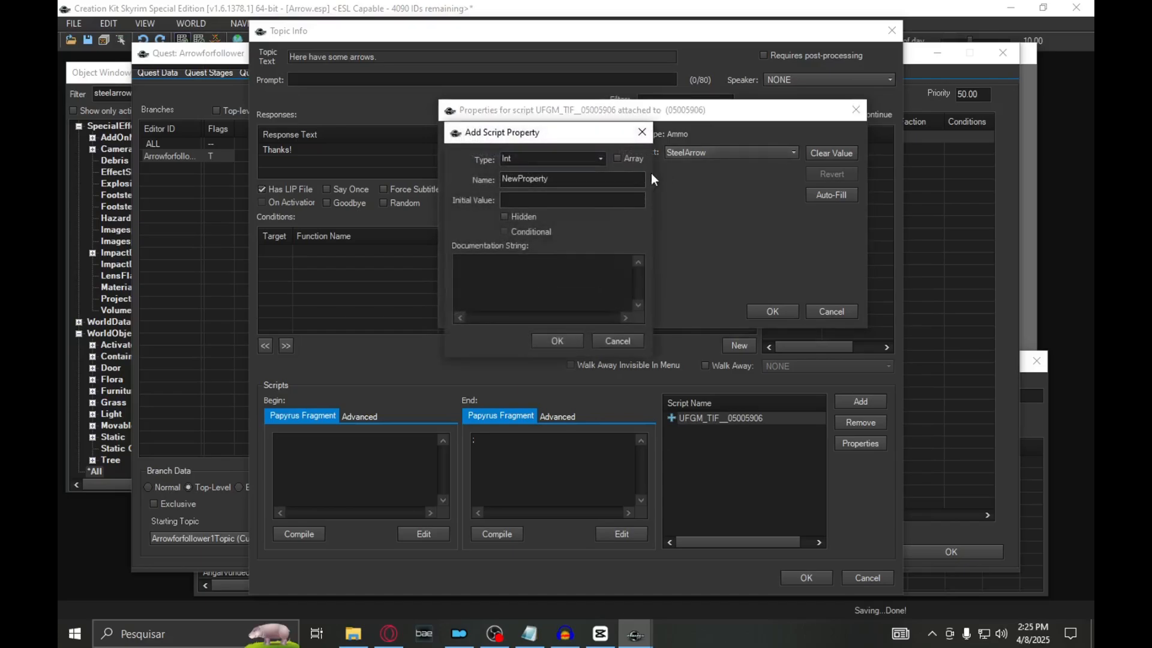
click(598, 157)
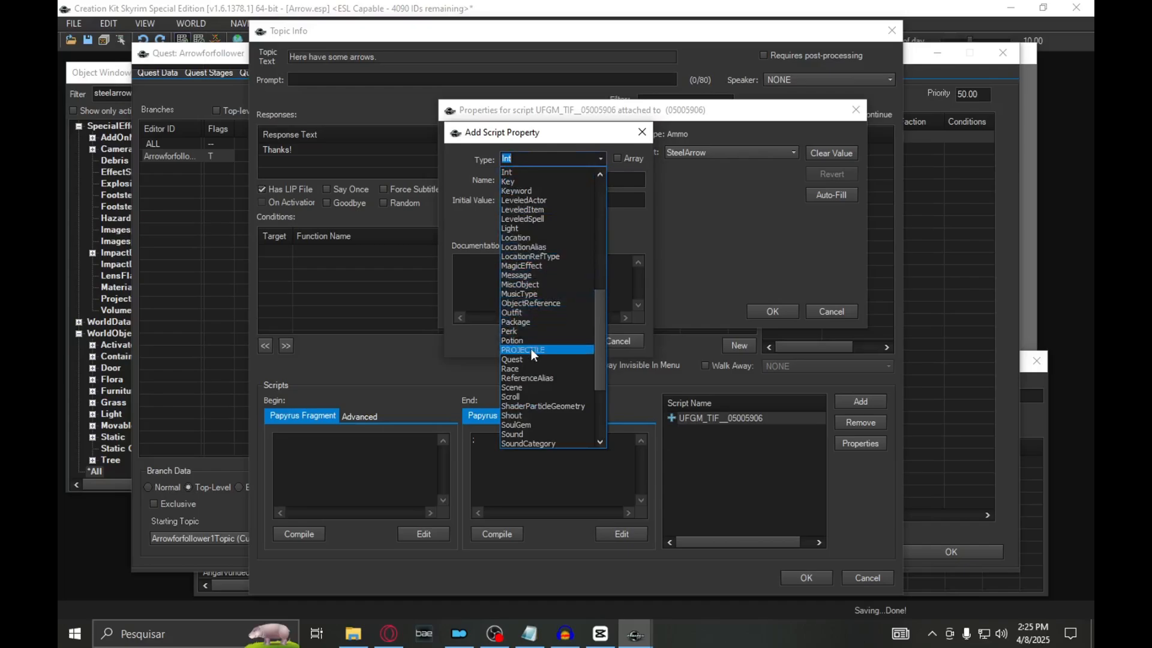
click(531, 378)
drag(575, 179, 496, 177)
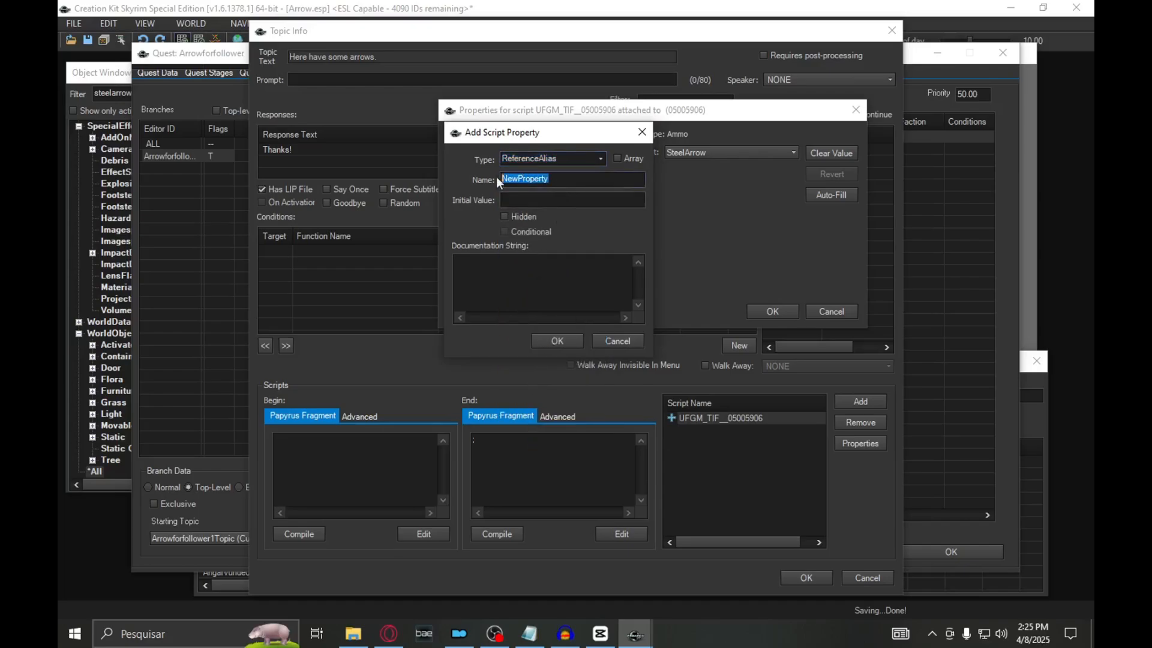
text(Ulfgar)
click(557, 340)
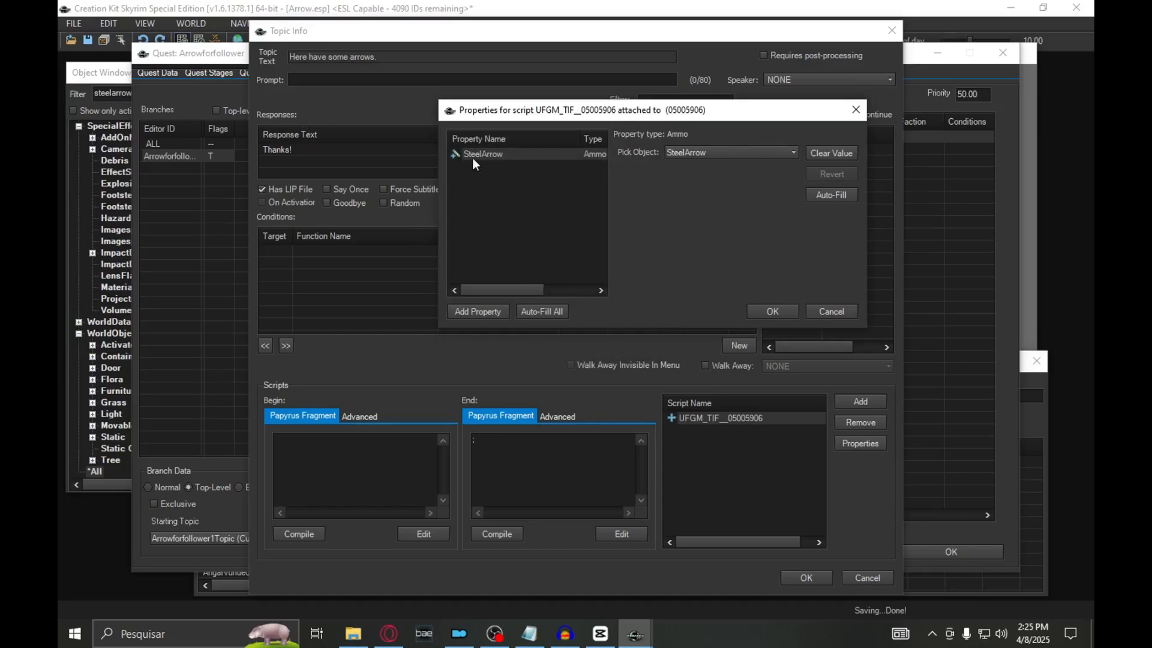
Assign the Ulfgar alias of the Arrowforfollower quest to the Ulfgar property and accept the script properties.
click(486, 166)
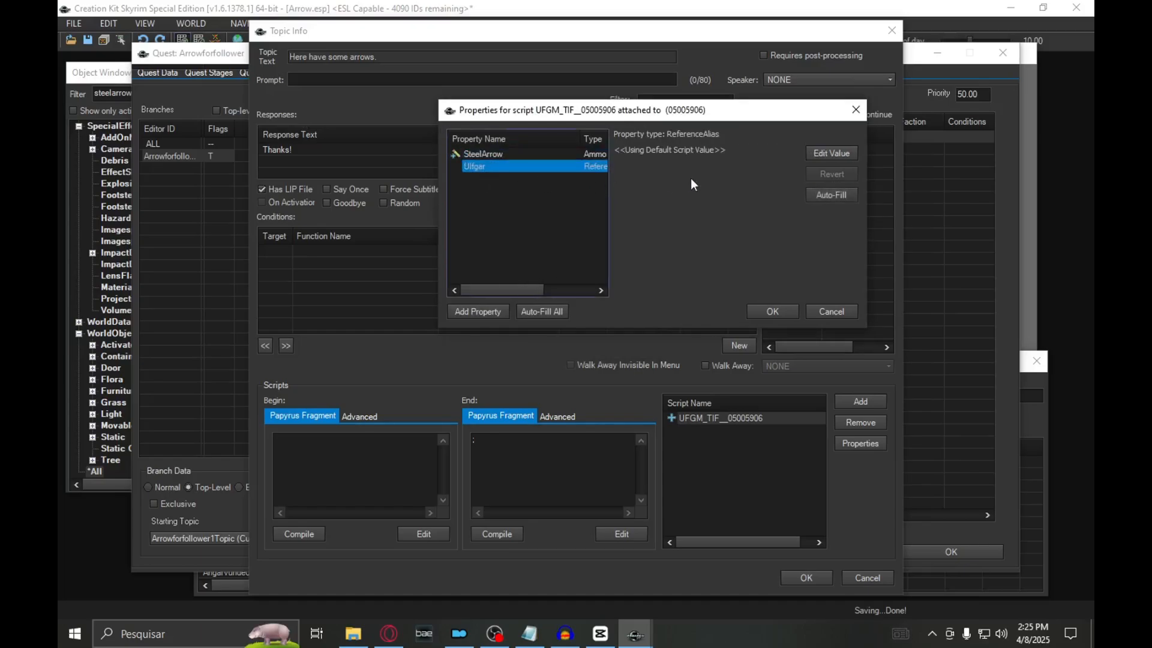
click(846, 155)
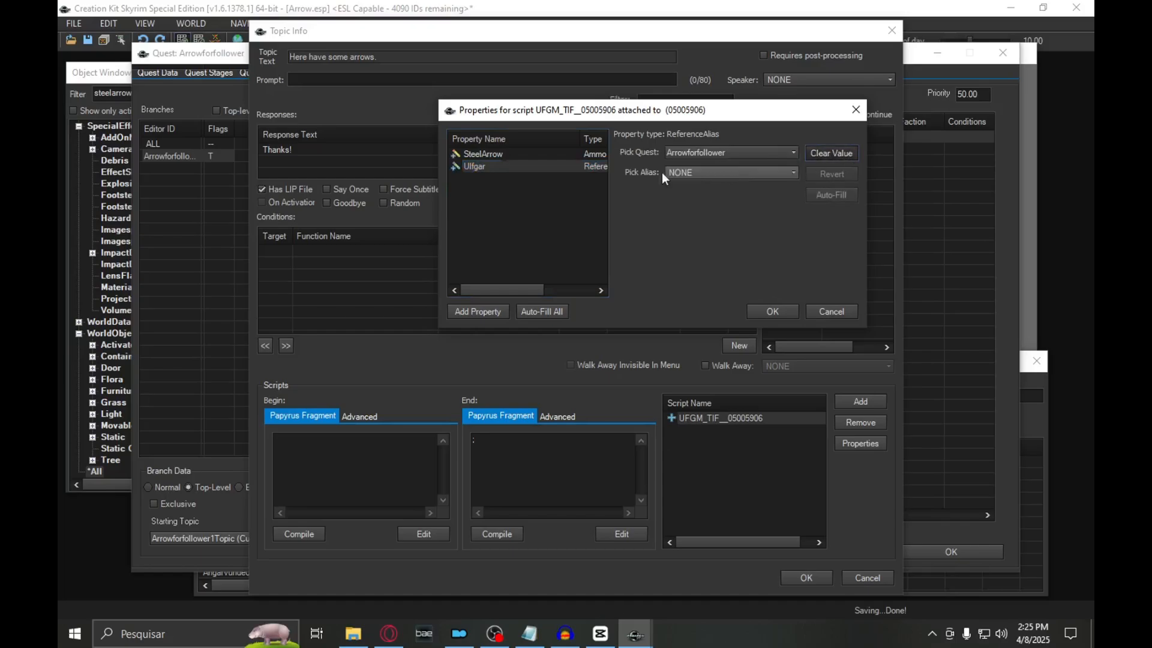
click(708, 173)
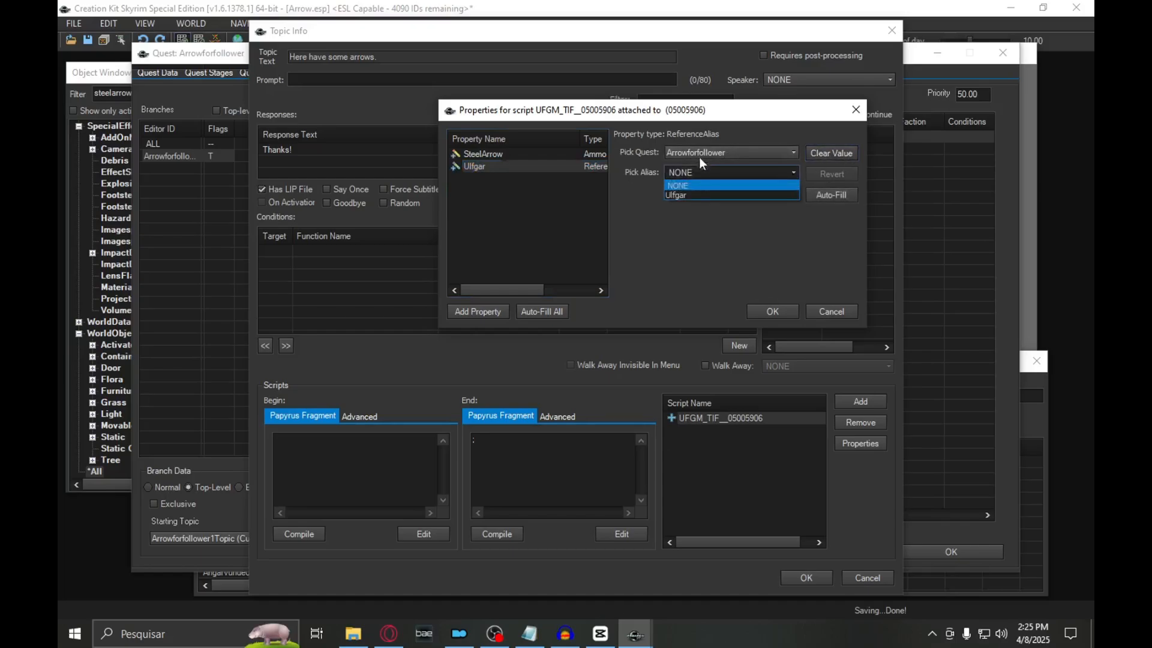
click(677, 196)
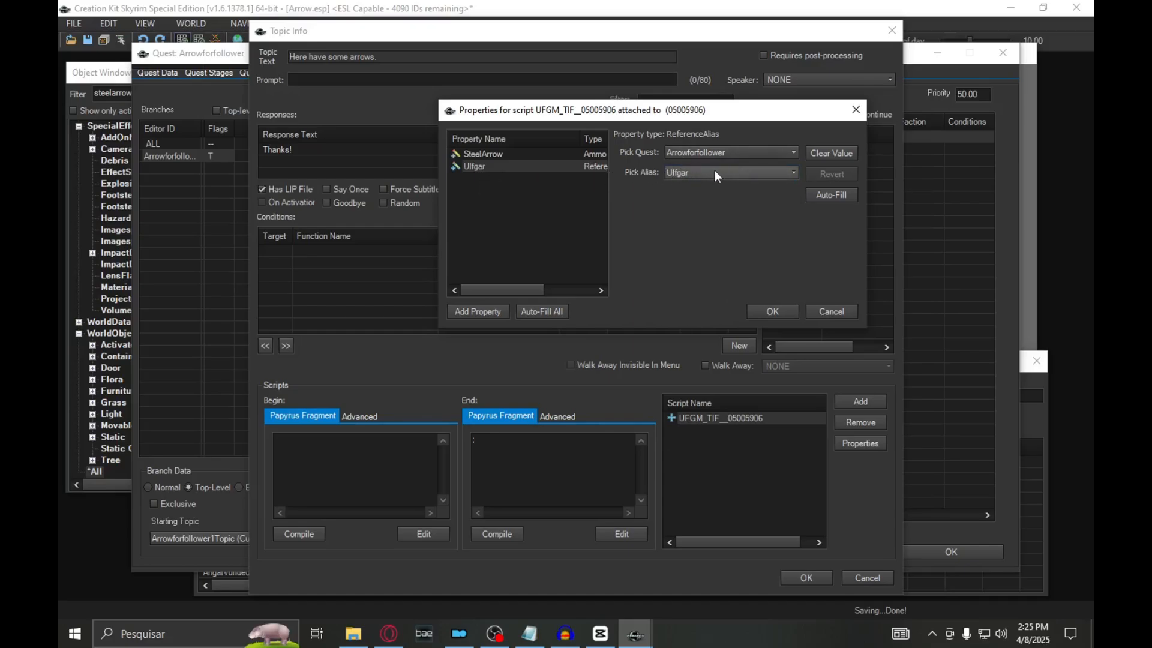
click(771, 312)
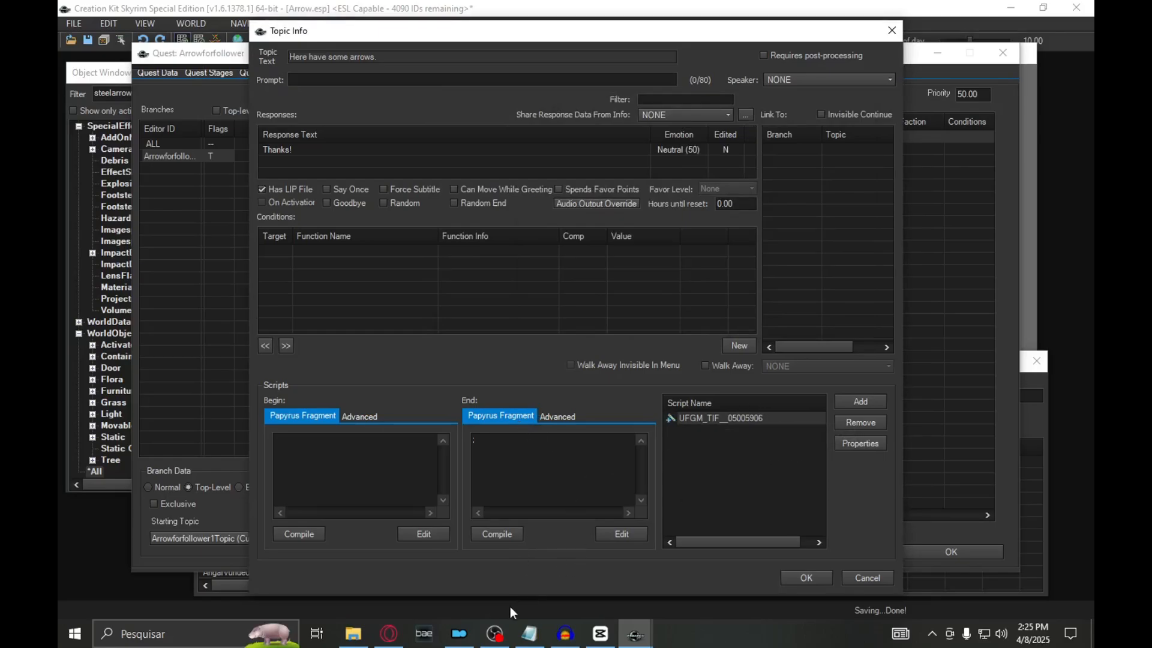
Replace the End fragment of the "Thanks!" response with Ulfgar.GetReference().AddItem(SteelArrow, 20), copied from the SKYRIM Scripts notes in Notepad.
click(529, 634)
drag(527, 235, 267, 234)
key(ctrl+c)
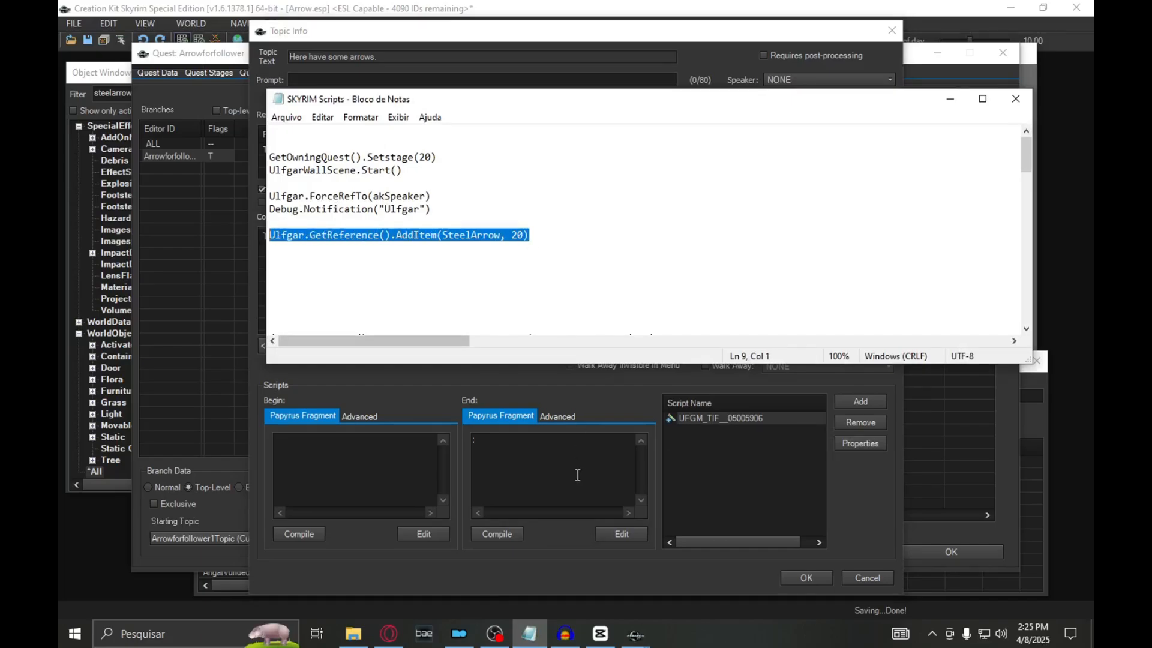
click(488, 442)
key(ctrl+v)
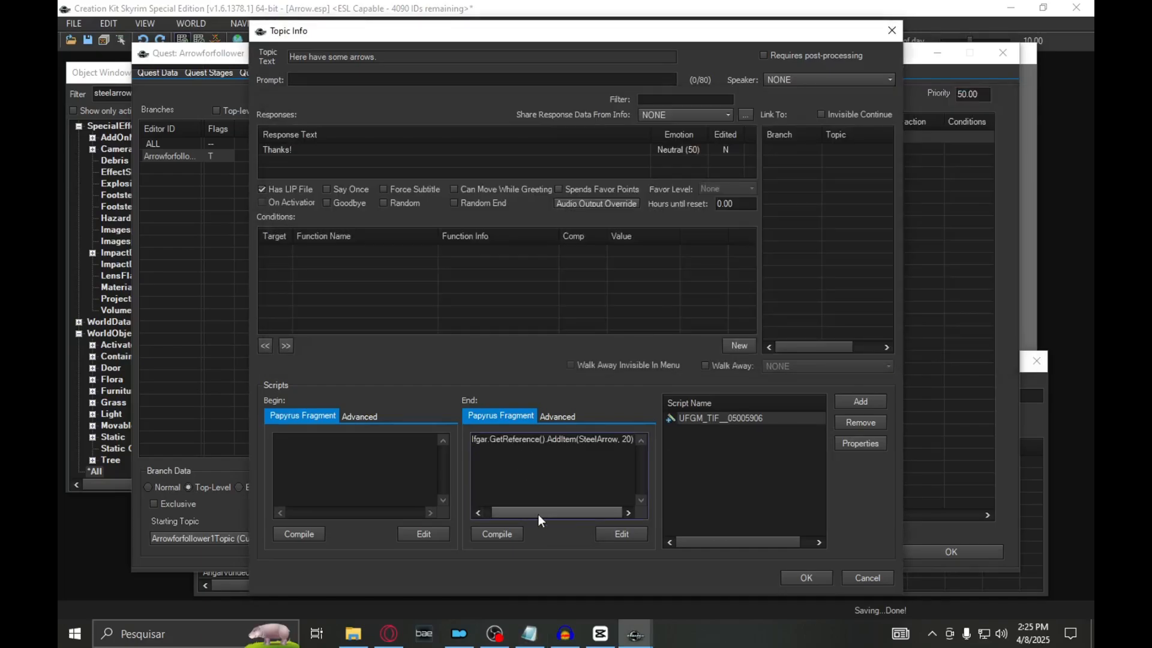
drag(536, 512, 492, 515)
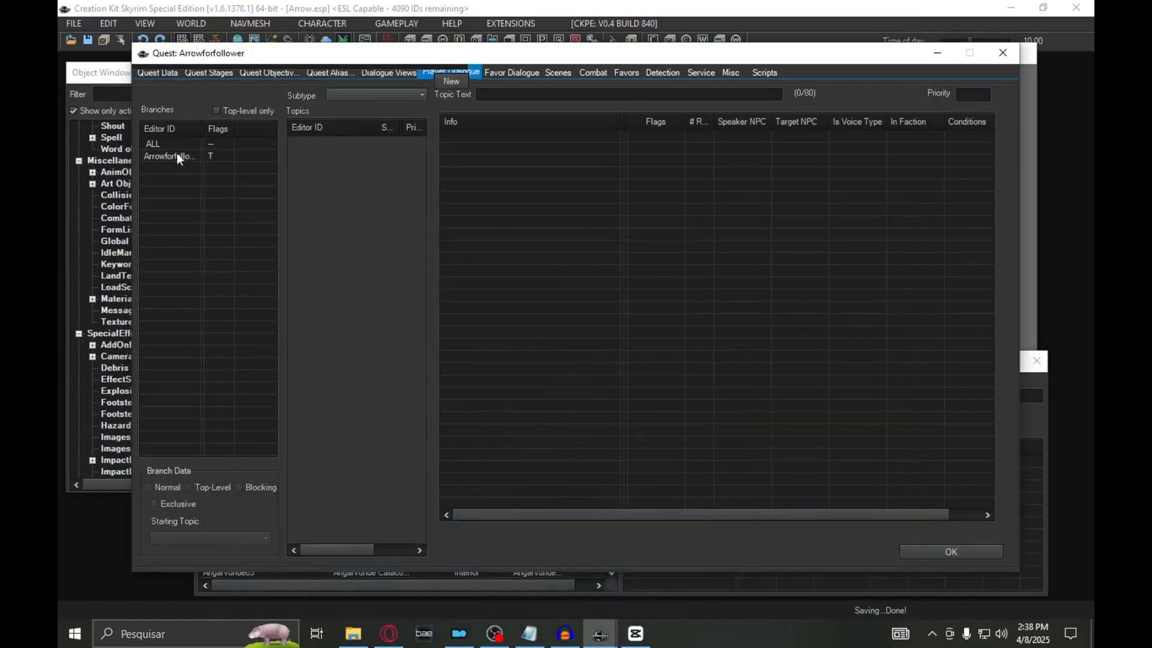
Examine the End fragment of the "Thanks!" response, comparing its alias name with the script properties and checking the AddItem item and quantity.
click(174, 155)
click(341, 155)
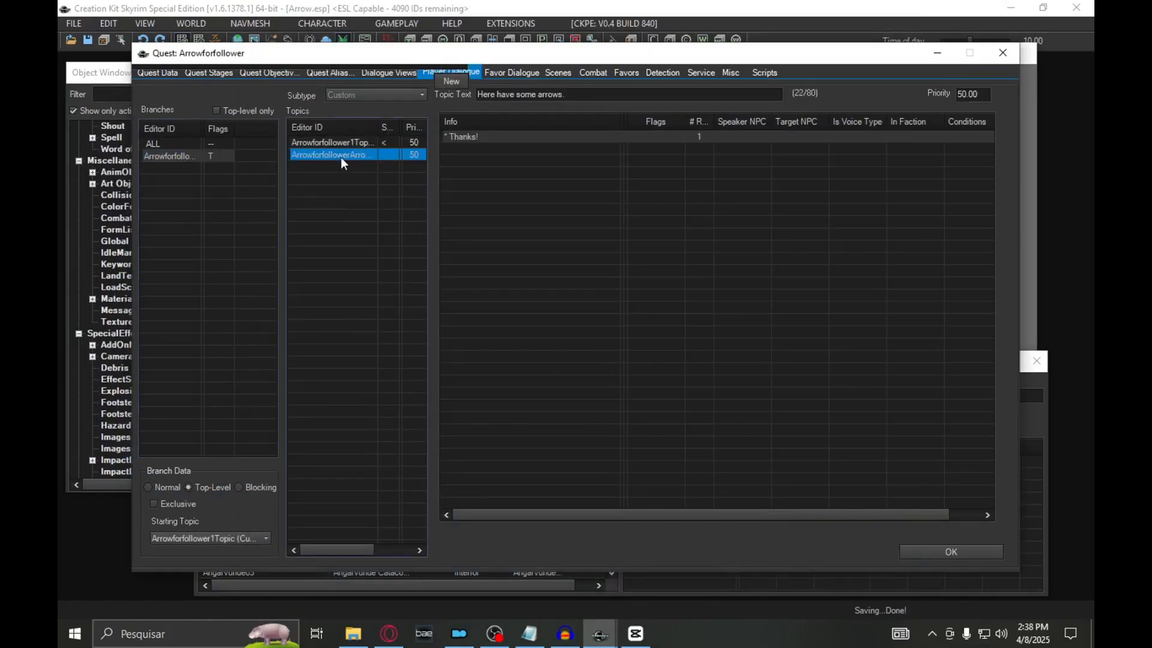
double_click(496, 136)
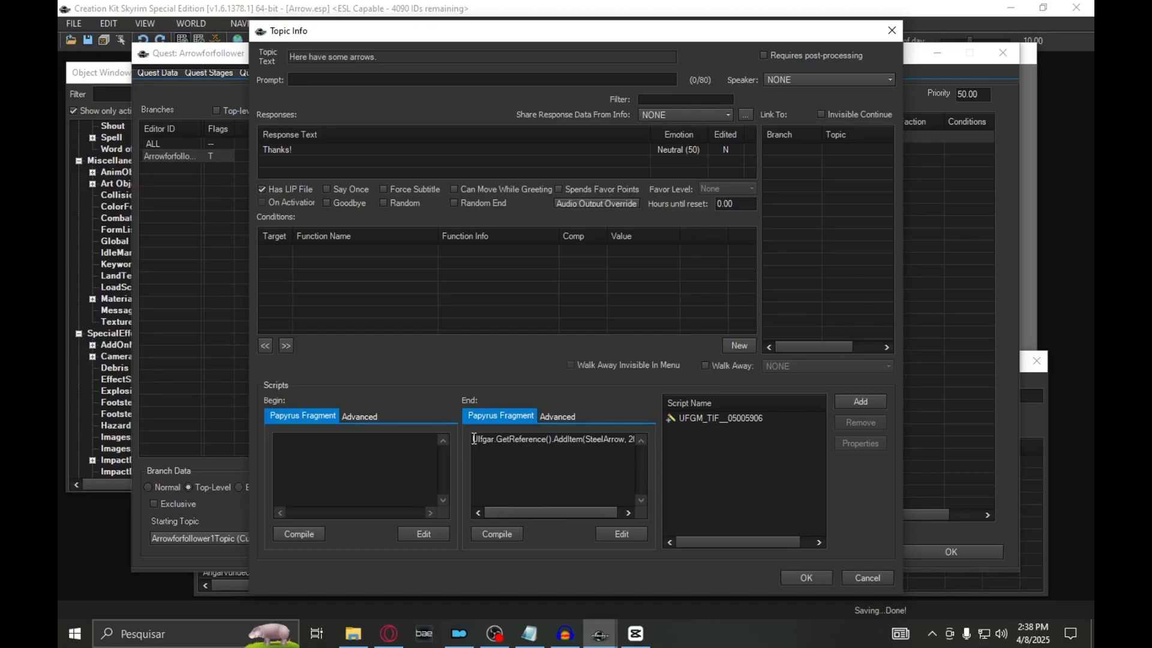
drag(473, 439, 495, 439)
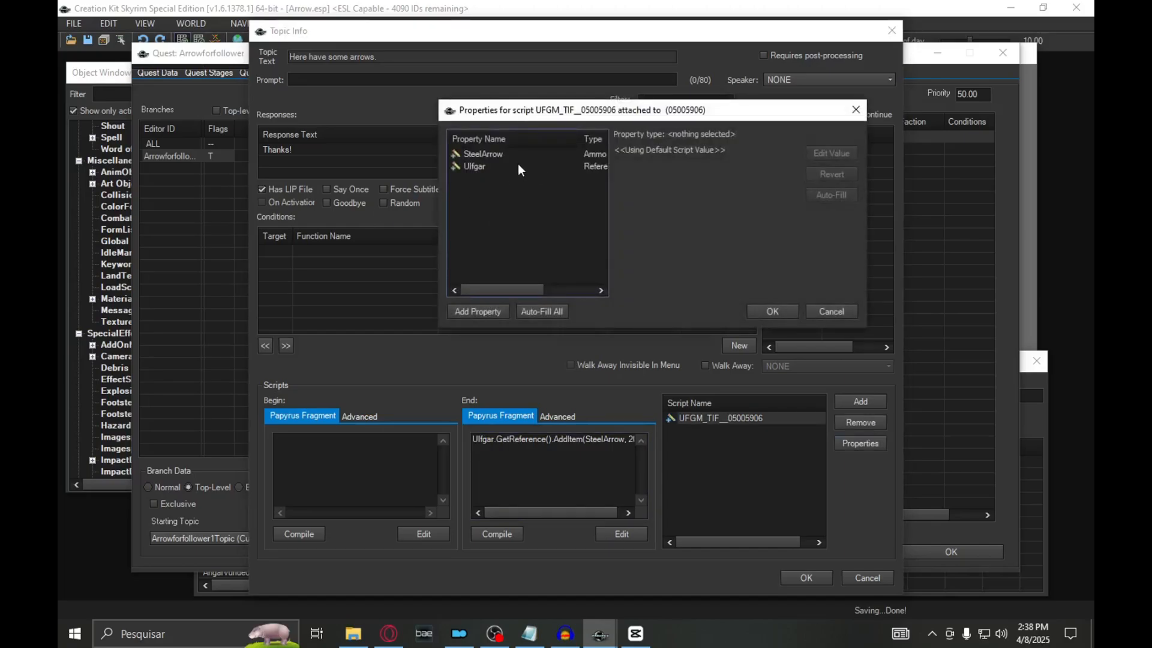
click(517, 167)
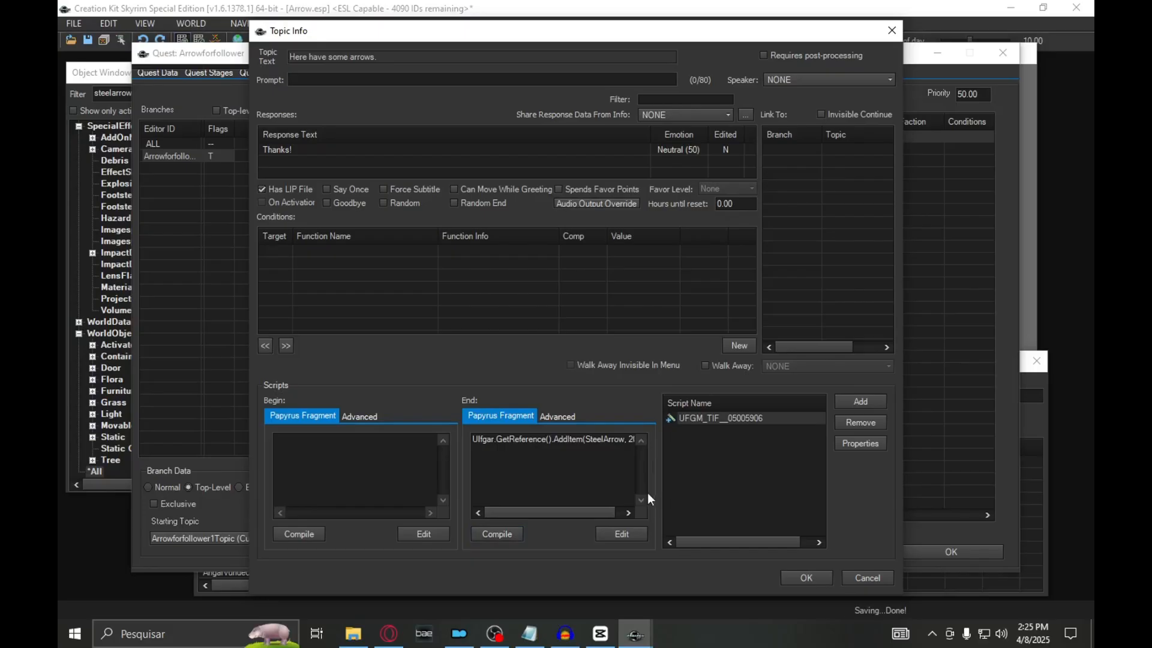
drag(525, 514, 585, 510)
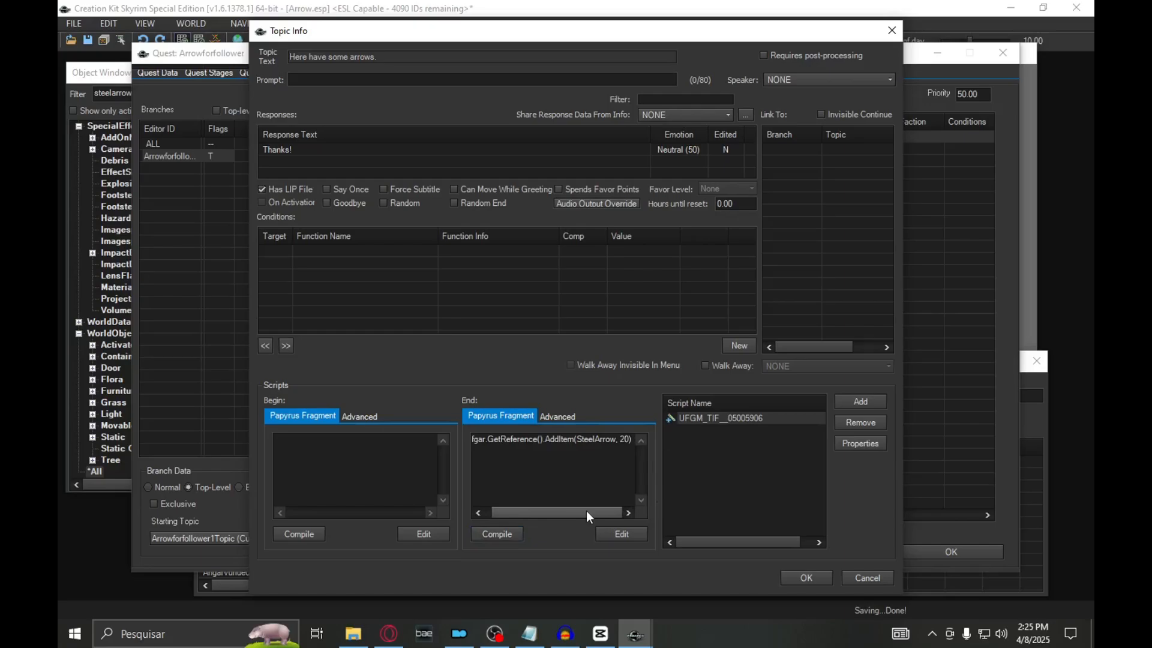
double_click(625, 439)
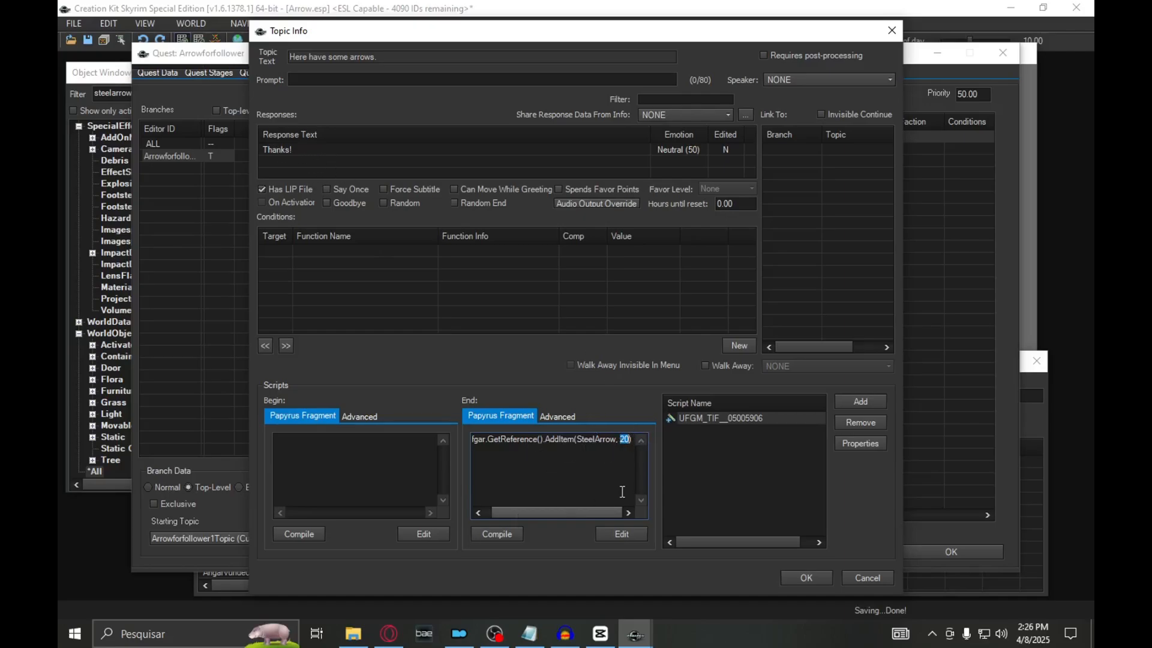
drag(524, 513, 517, 512)
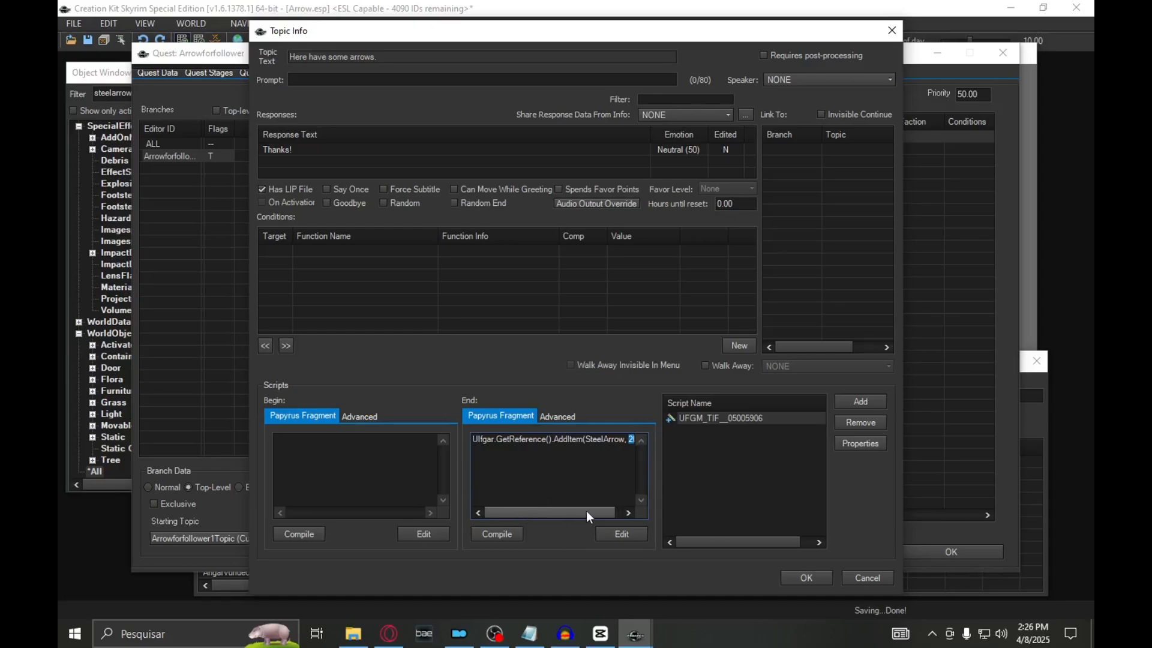
drag(586, 512, 595, 512)
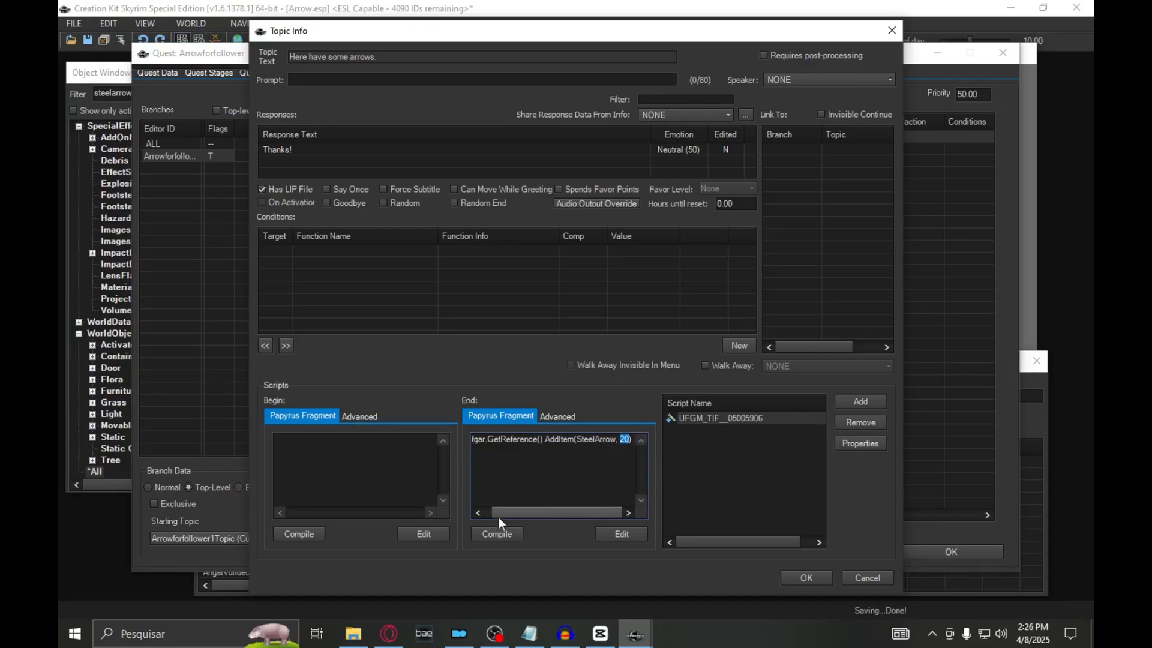
Accept the "Thanks!" response, close the Arrowforfollower quest and save the plugin.
click(335, 79)
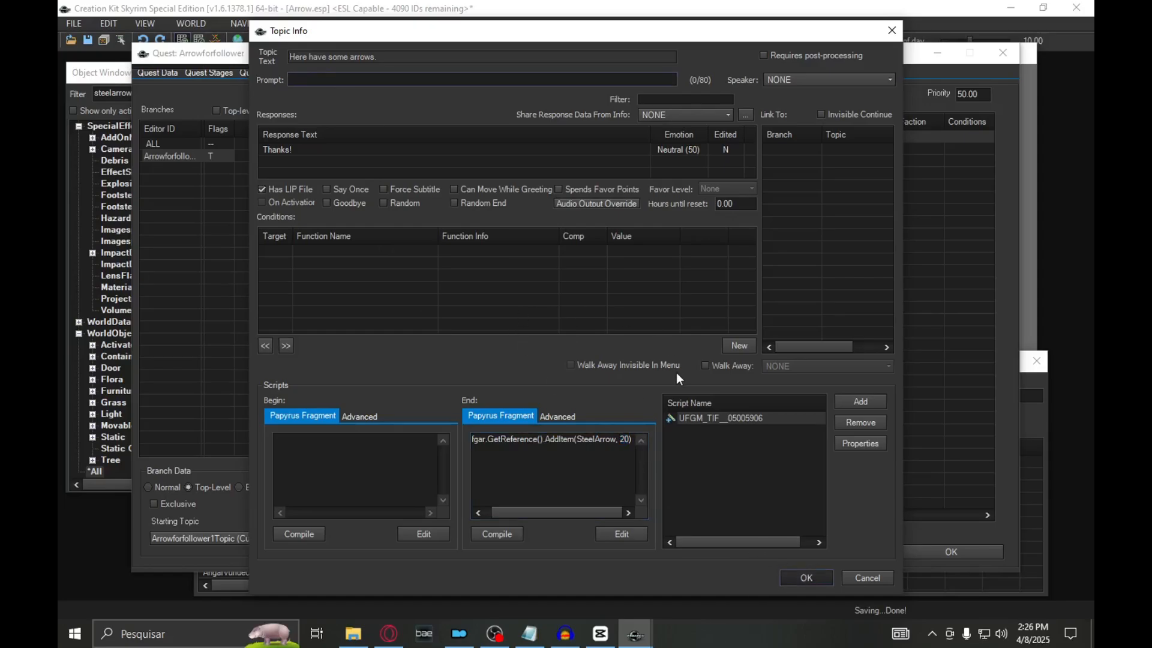
key(Return)
click(954, 553)
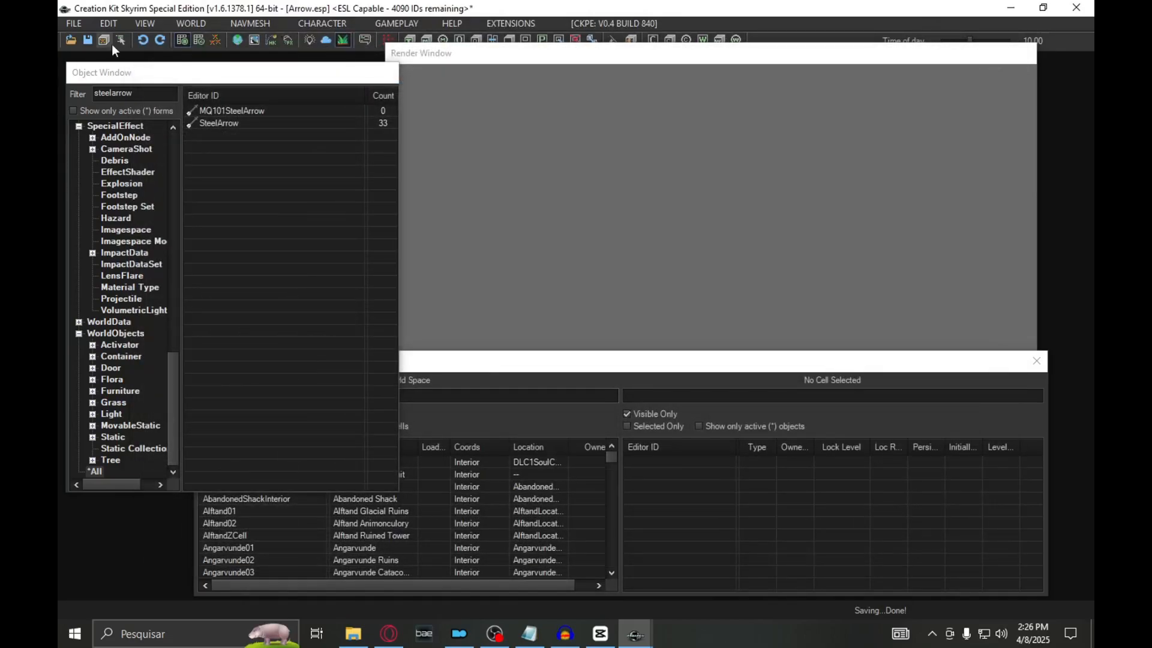
click(87, 38)
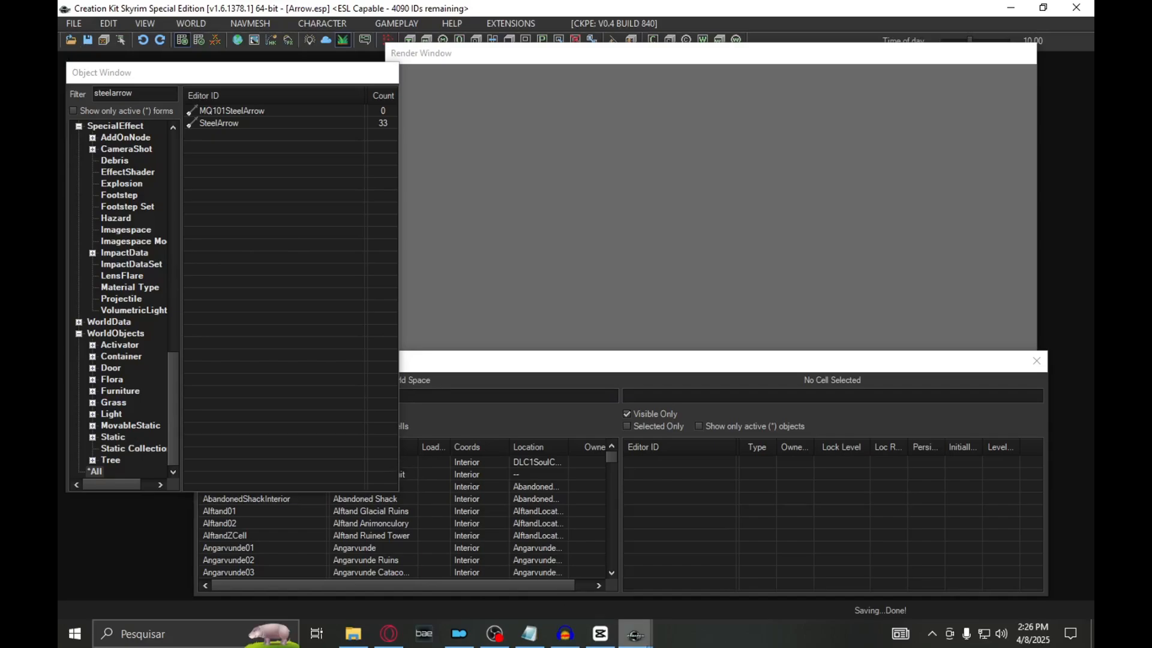
click(702, 639)
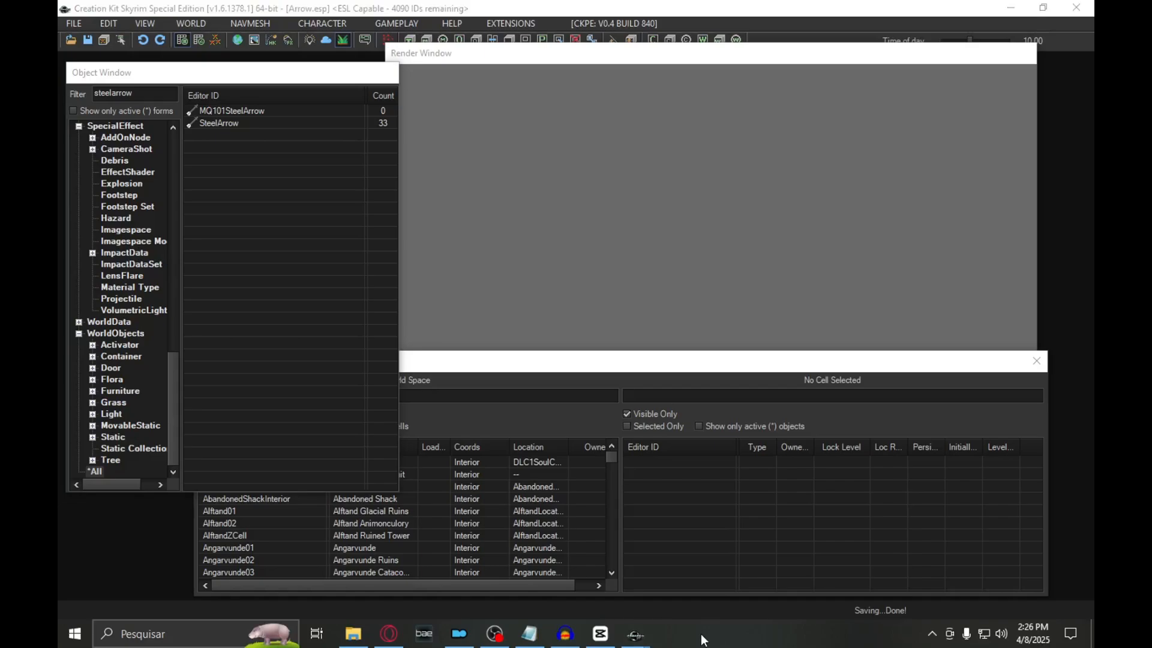
mouse_move(631, 644)
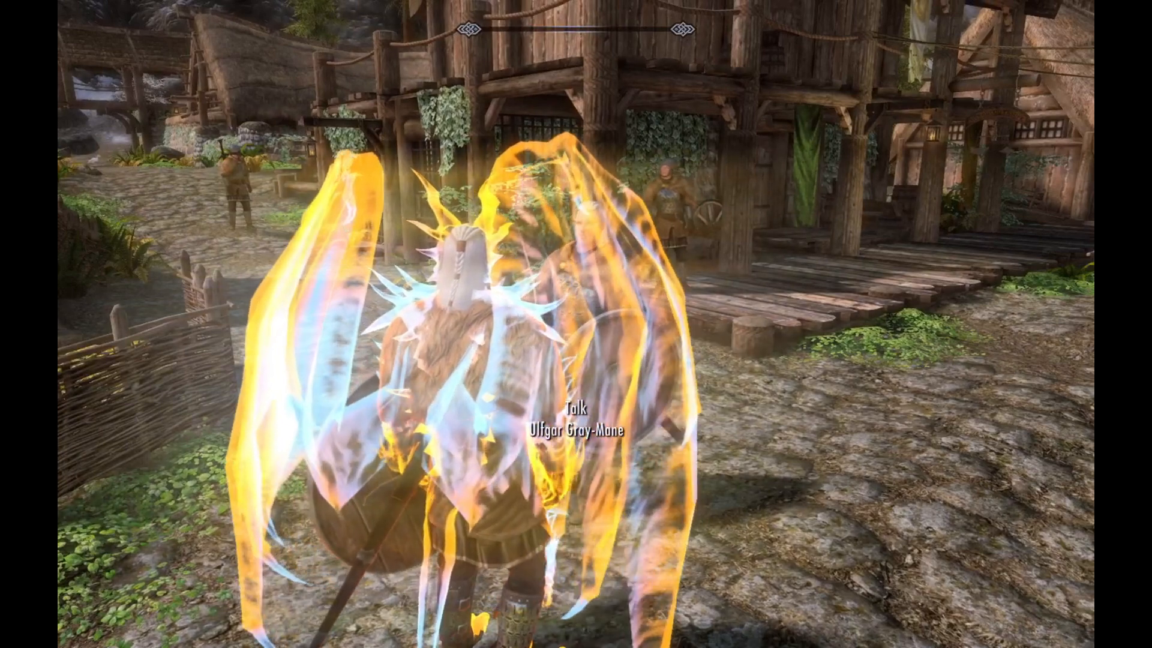
In the Skyrim game, talk to Ulfgar Gray-Mane and choose "I need to trade somethings with you" to inspect his inventory.
key(e)
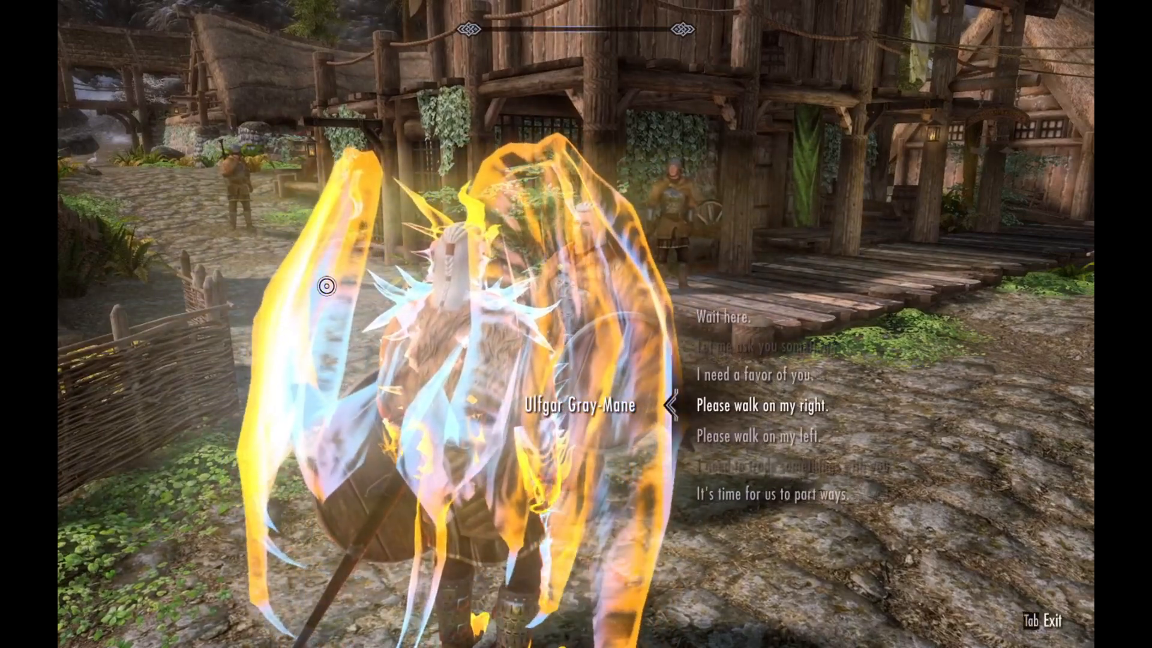
key(Down)
key(Down)
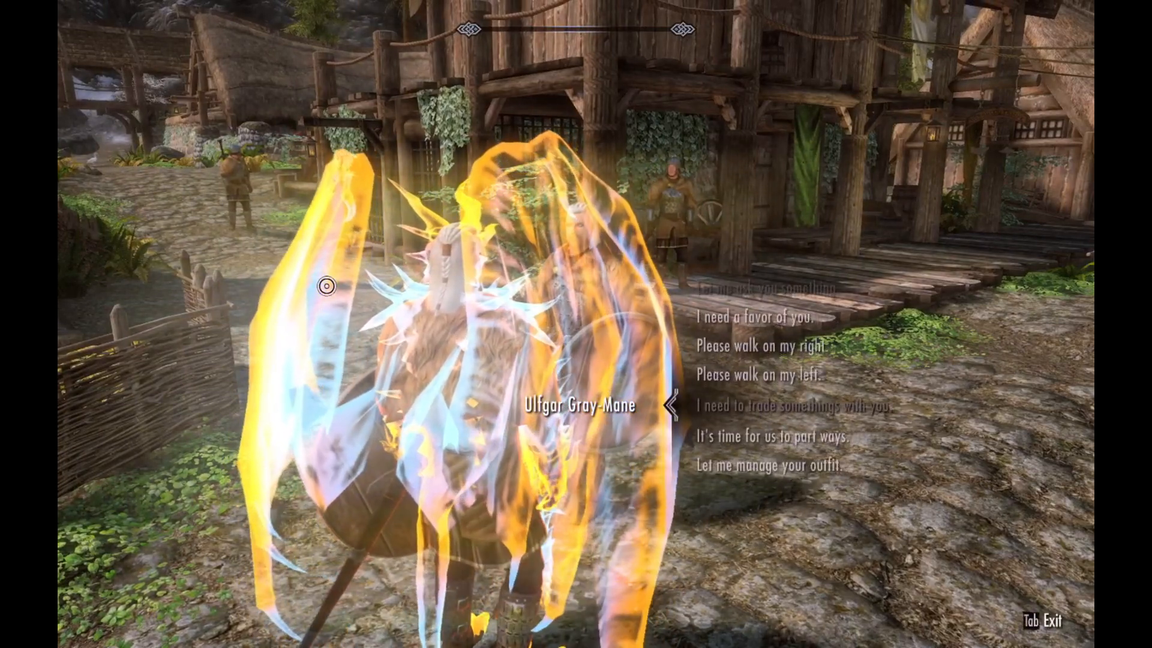
key(Up)
key(Up)
key(Up)
key(Down)
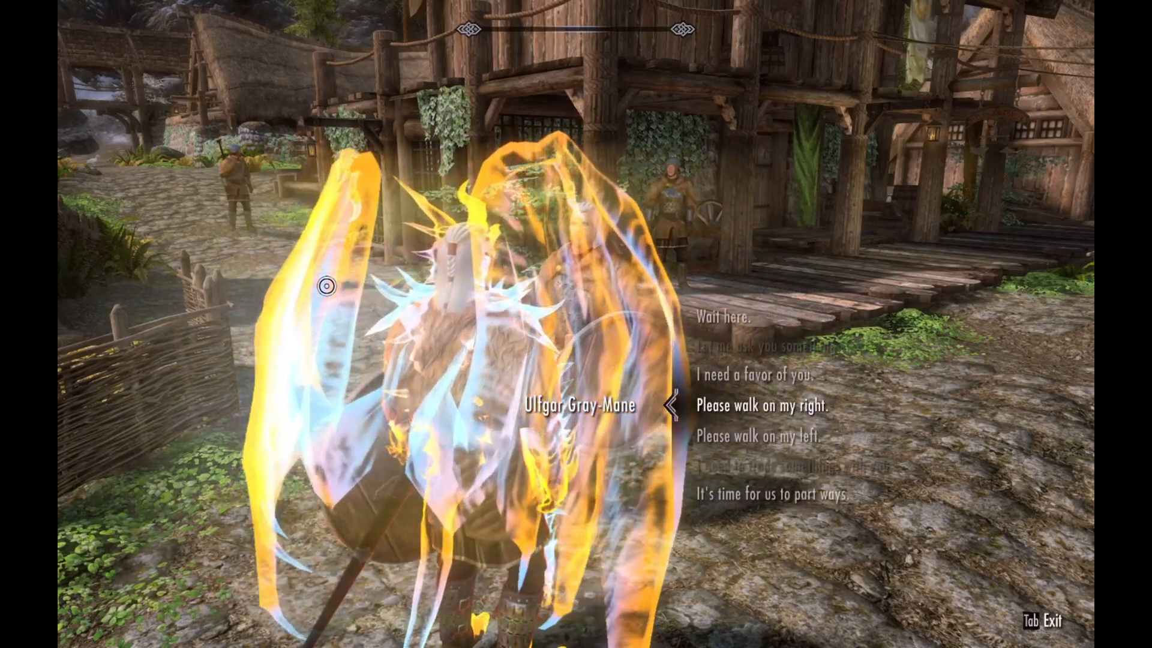
key(Down)
key(Down)
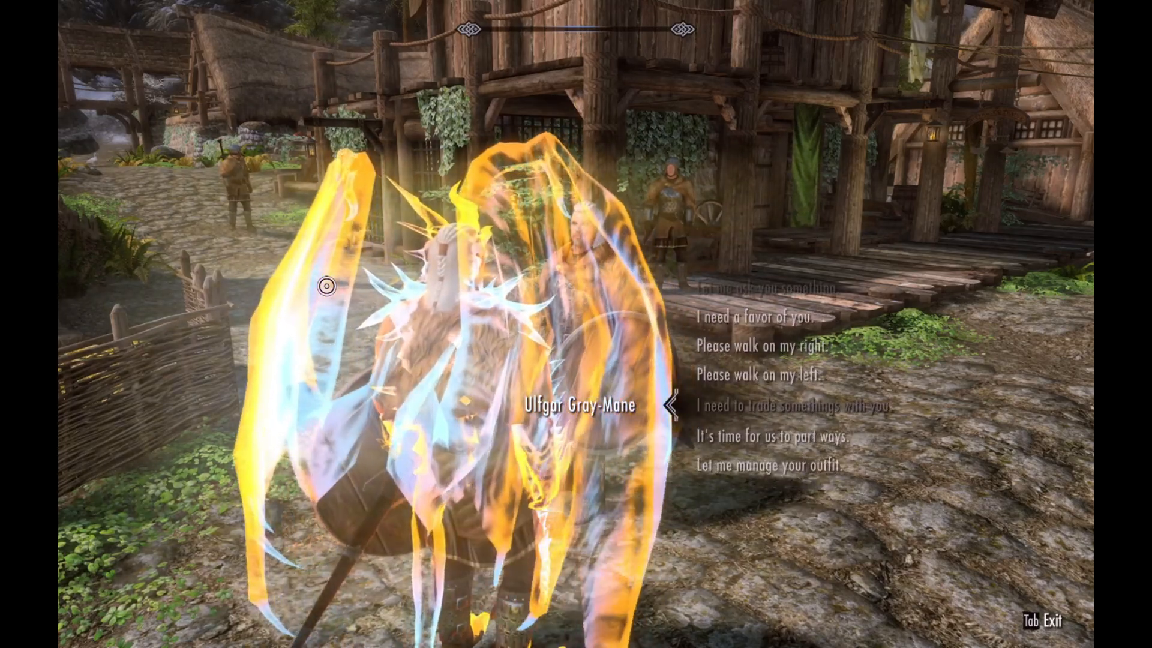
key(e)
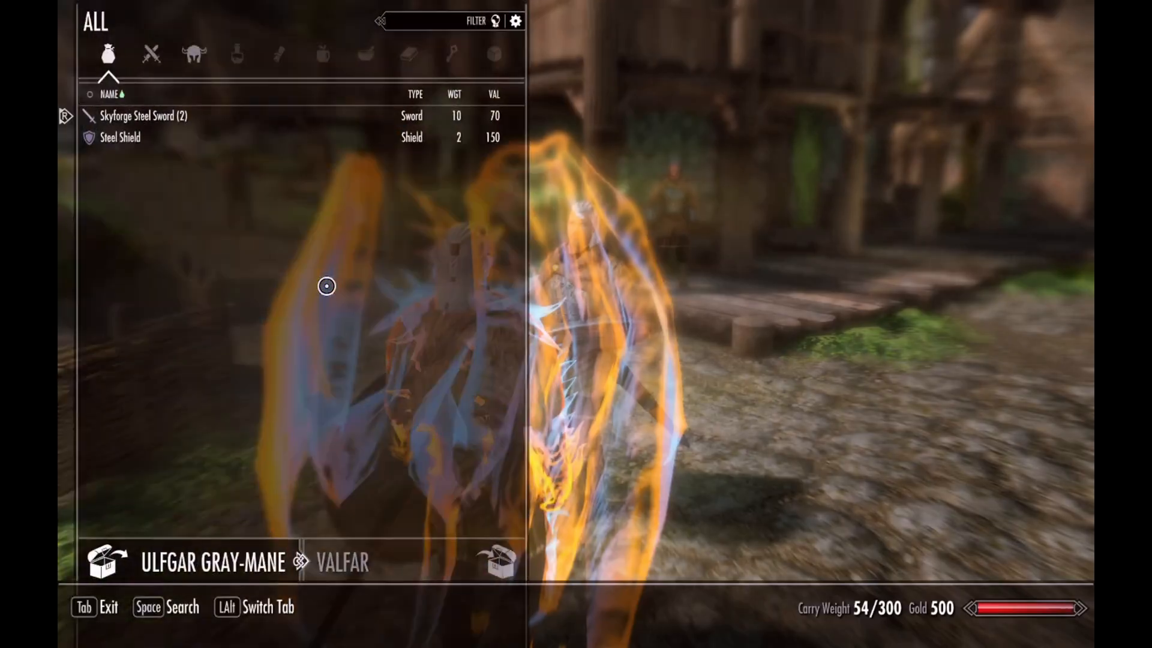
Inspect the Skyforge Steel Sword and Steel Shield in Ulfgar's inventory, close it and leave the conversation.
key(Down)
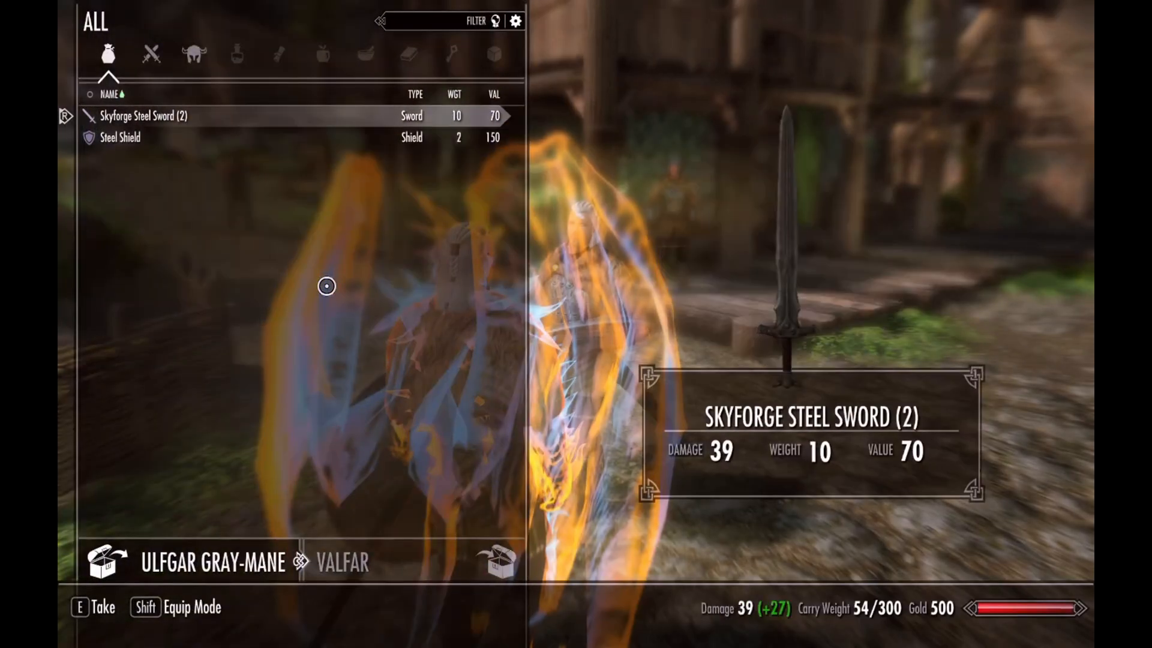
key(Down)
key(Up)
key(Down)
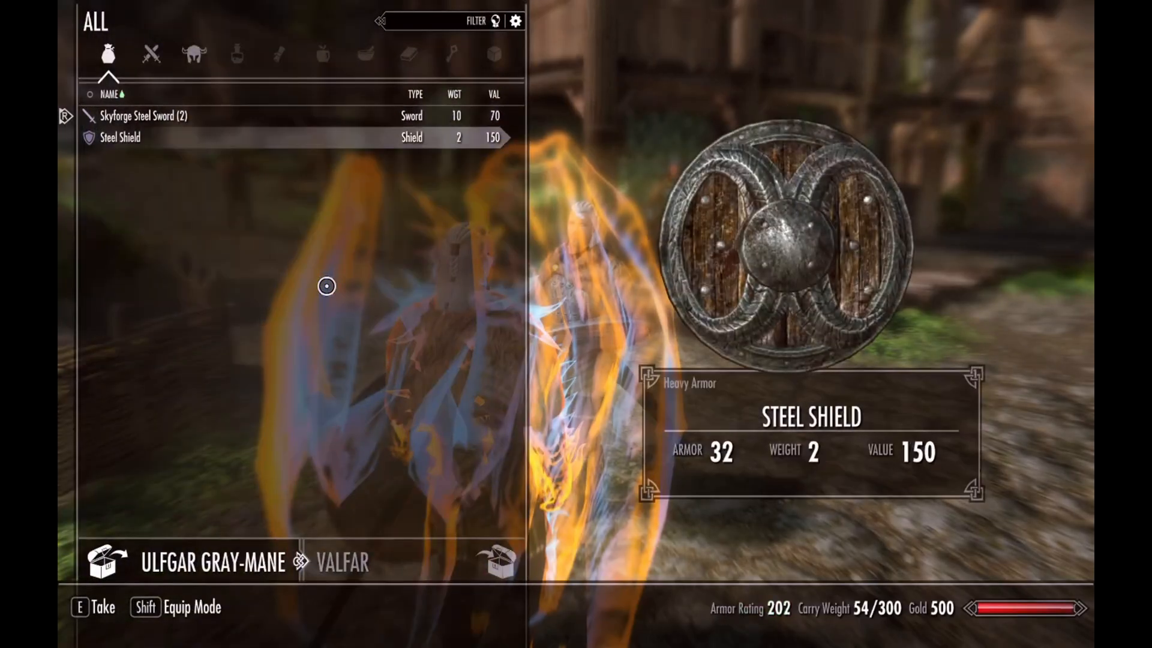
key(Tab)
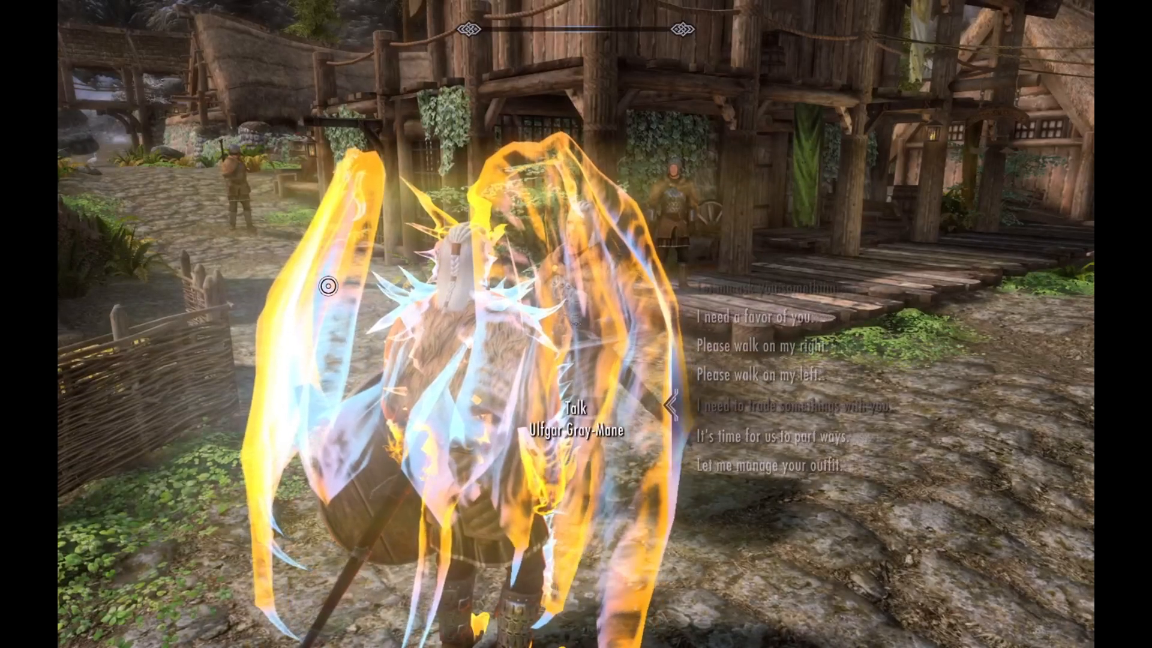
key(Tab)
Talk to Ulfgar Gray-Mane again and play through the scripted arrow dialogue, past his "Would you now? what is it?" line.
key(e)
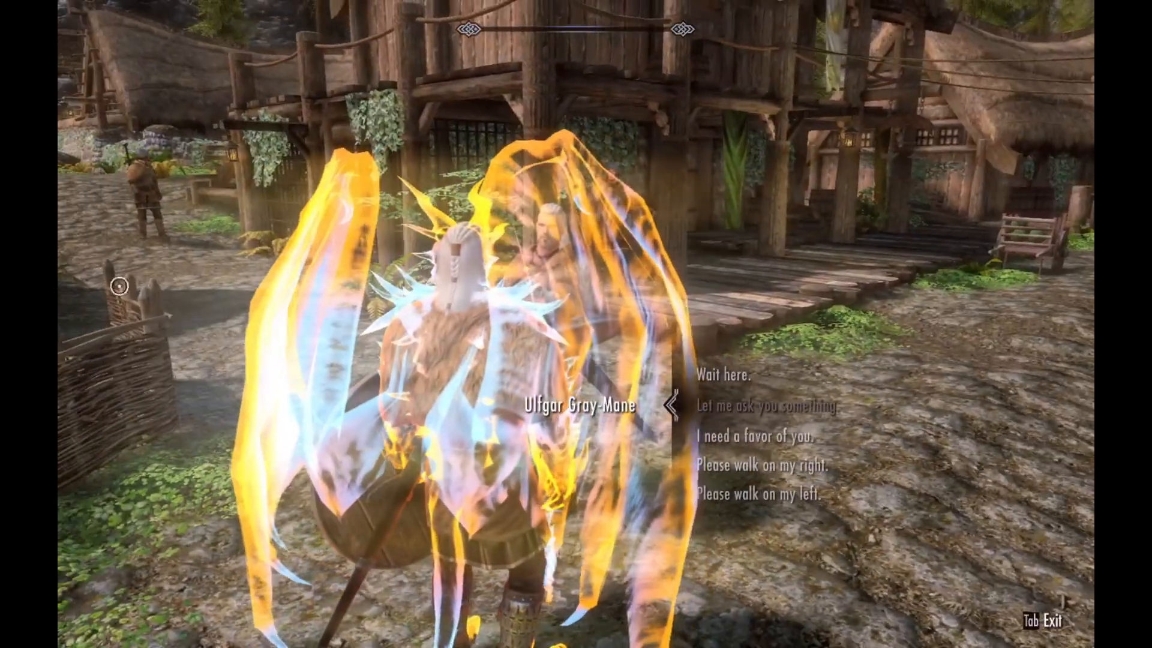
key(e)
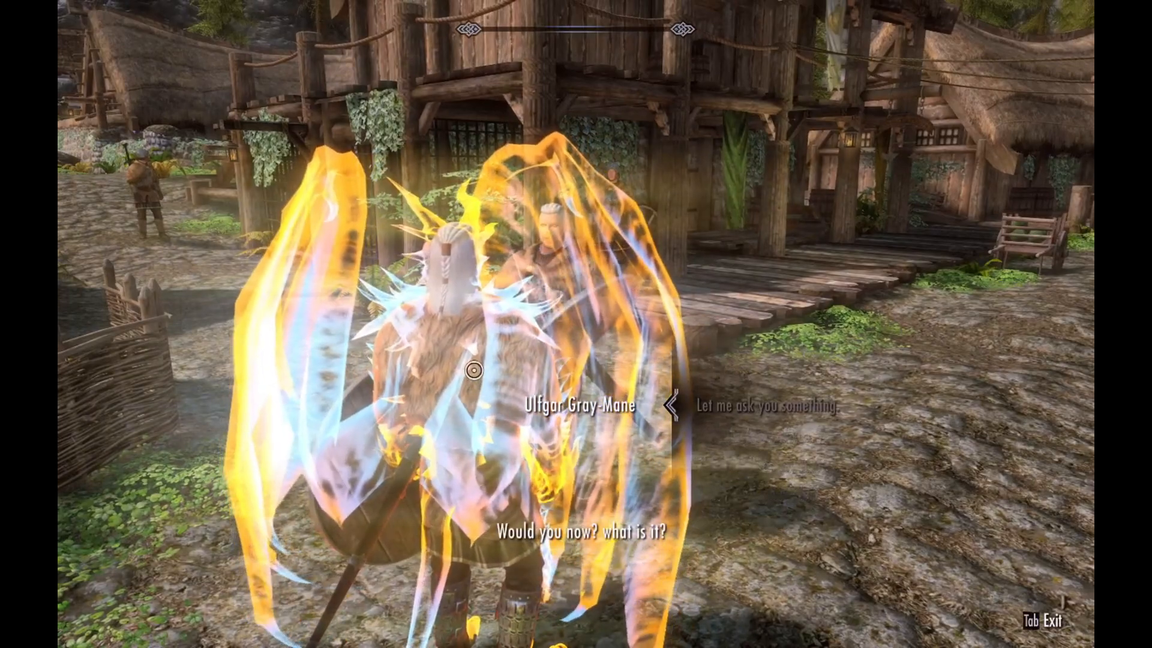
key(e)
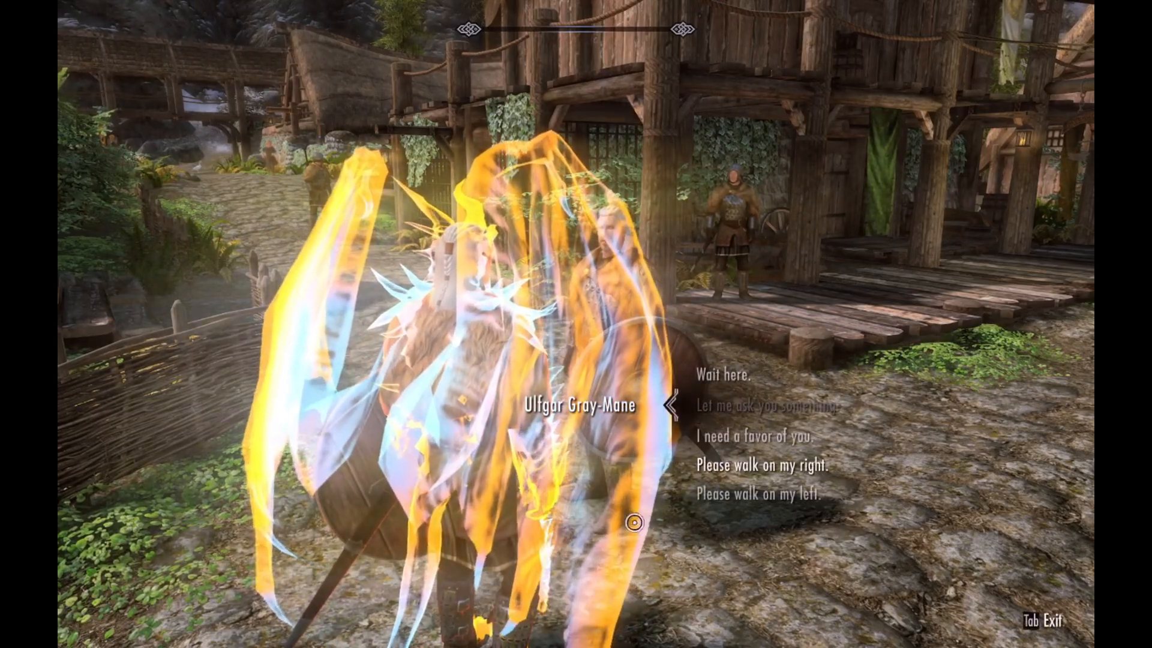
Choose "I need to trade somethings with you" and inspect the Steel Arrow entry in Ulfgar's inventory.
scroll(768, 405, down, 4)
key(e)
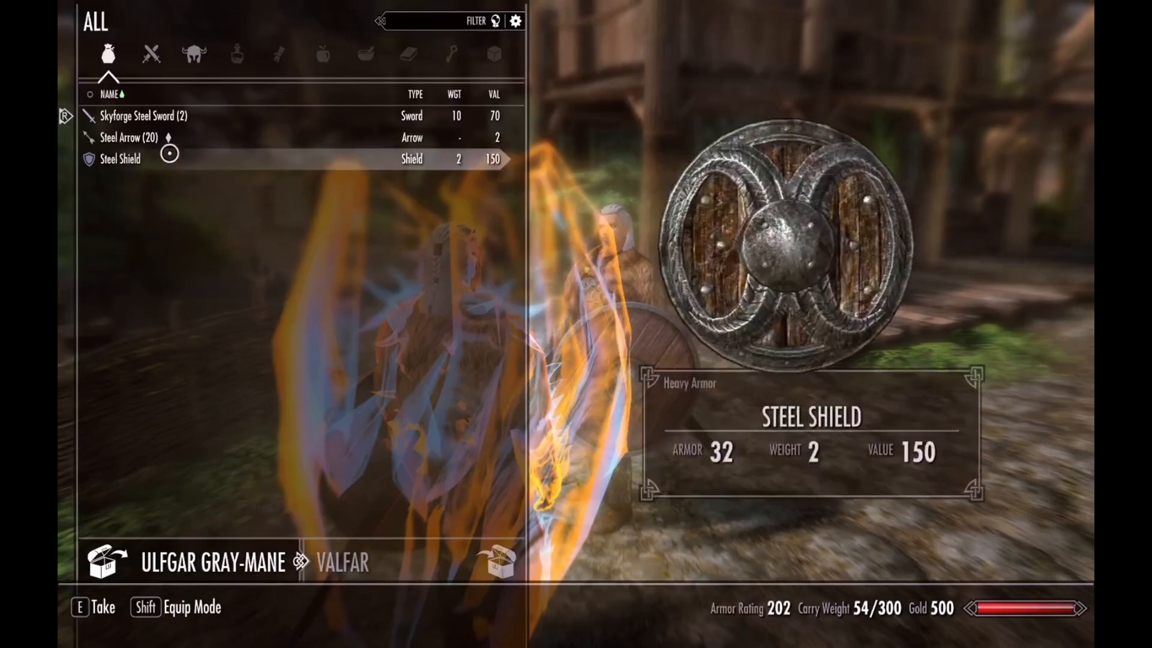
mouse_move(202, 138)
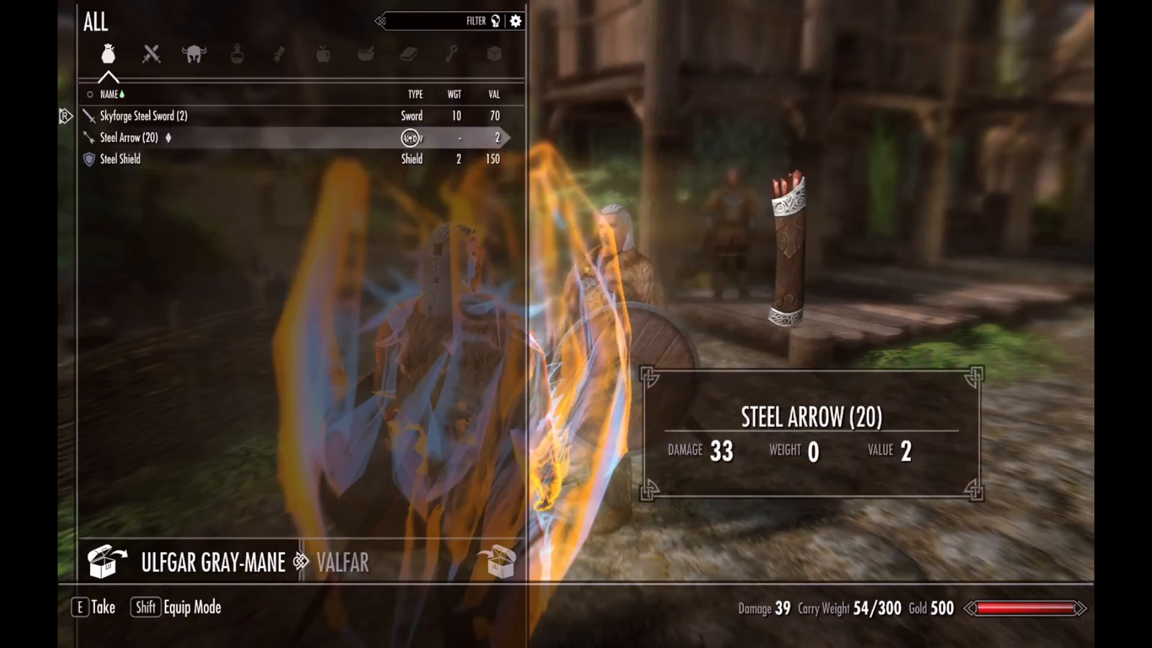